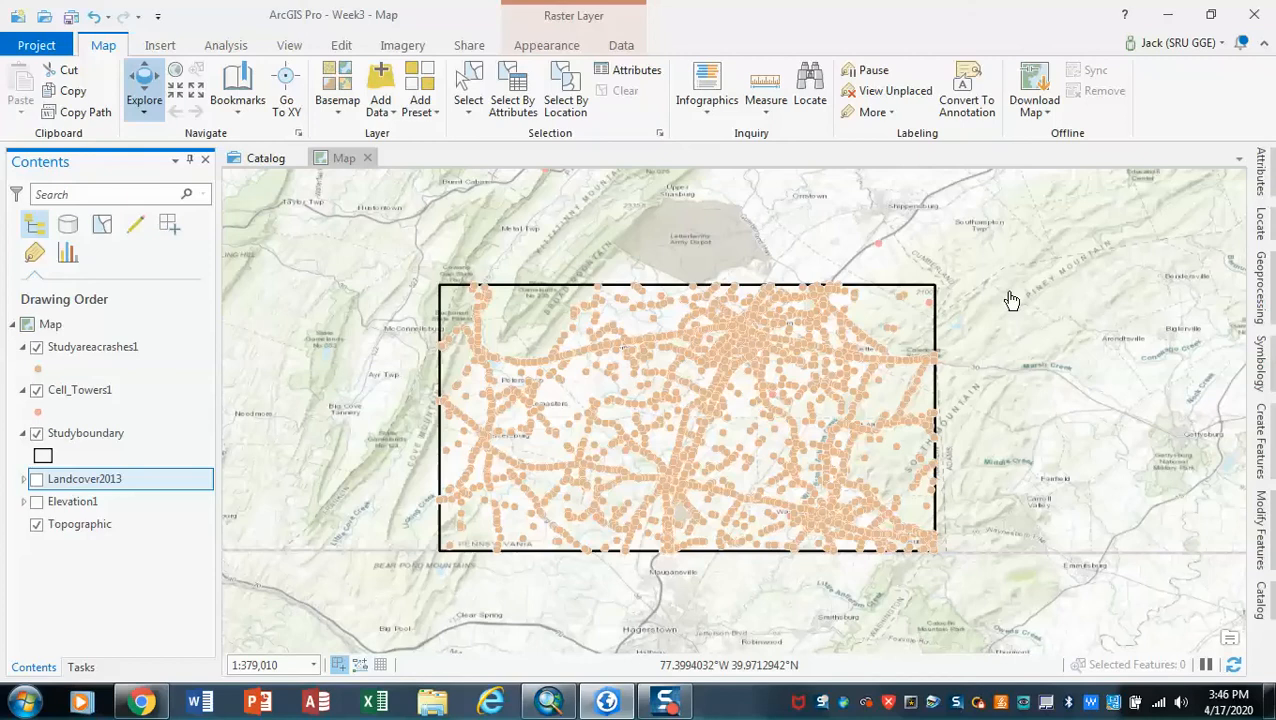
# Search the geoprocessing tools for "distance" and "eu", and open the Euclidean Allocation tool.
pyautogui.click(227, 47)
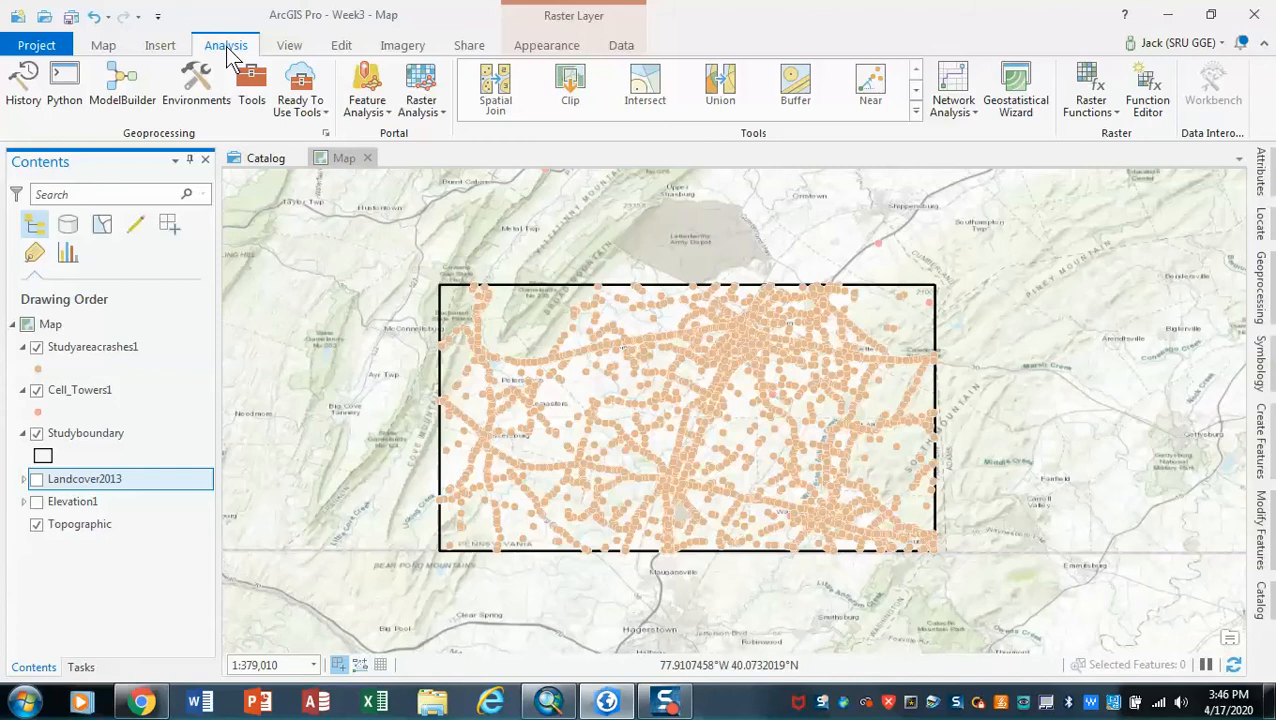
pyautogui.click(441, 111)
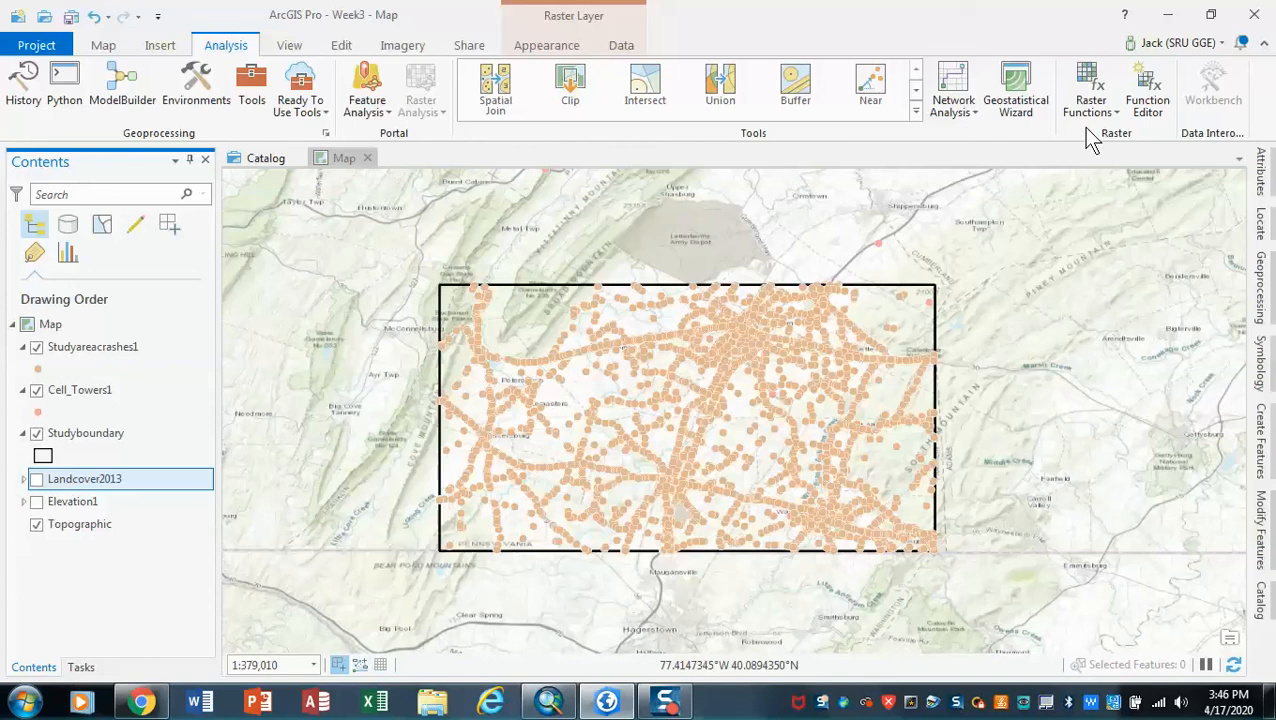
pyautogui.click(252, 90)
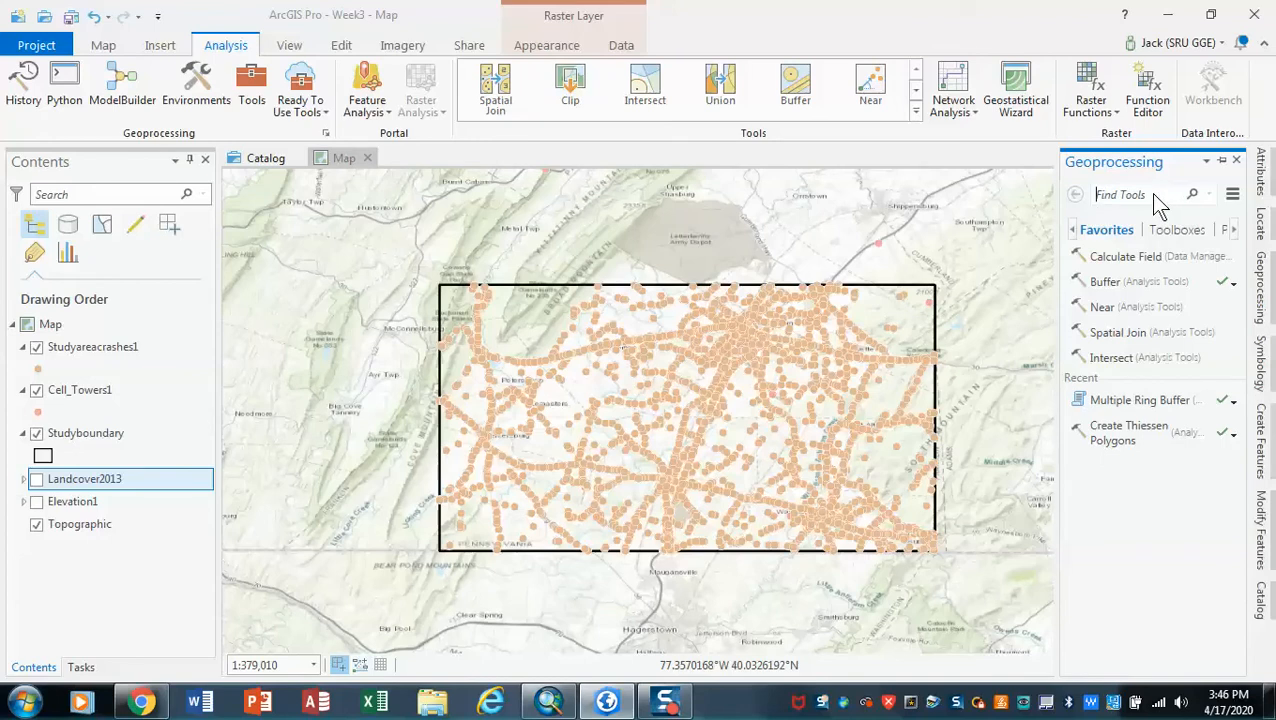
pyautogui.write('di')
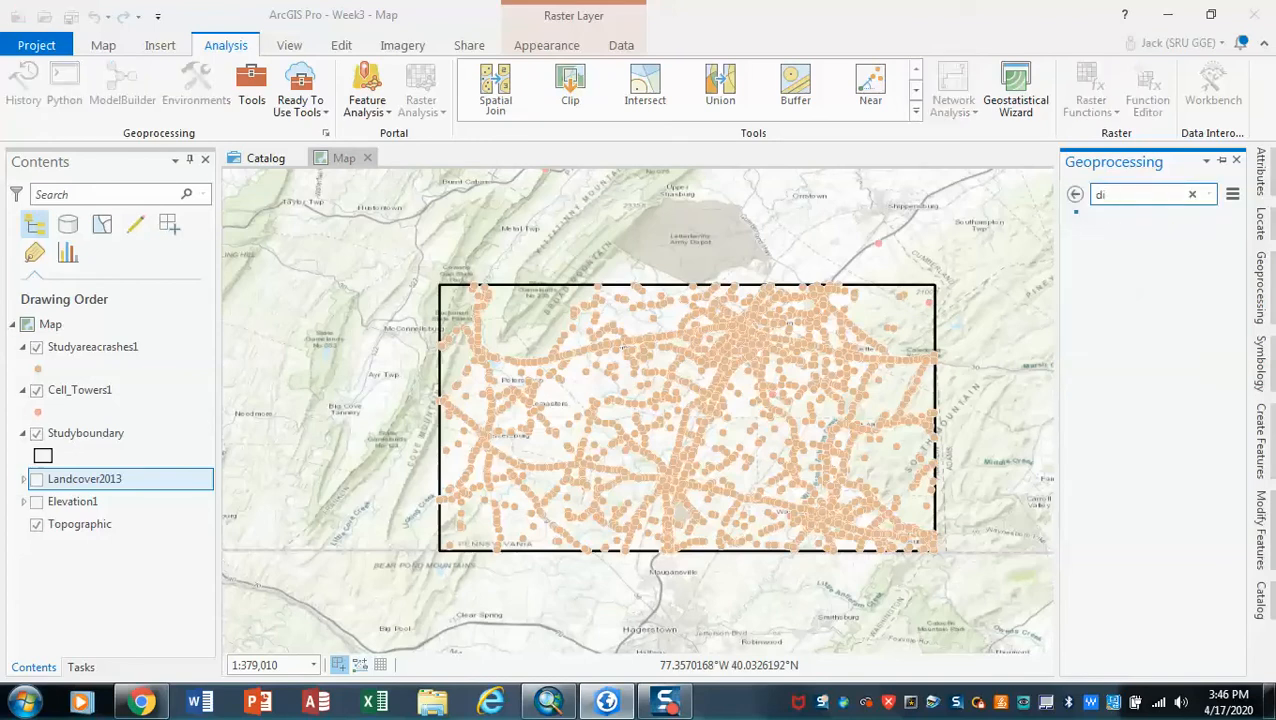
pyautogui.write('stance')
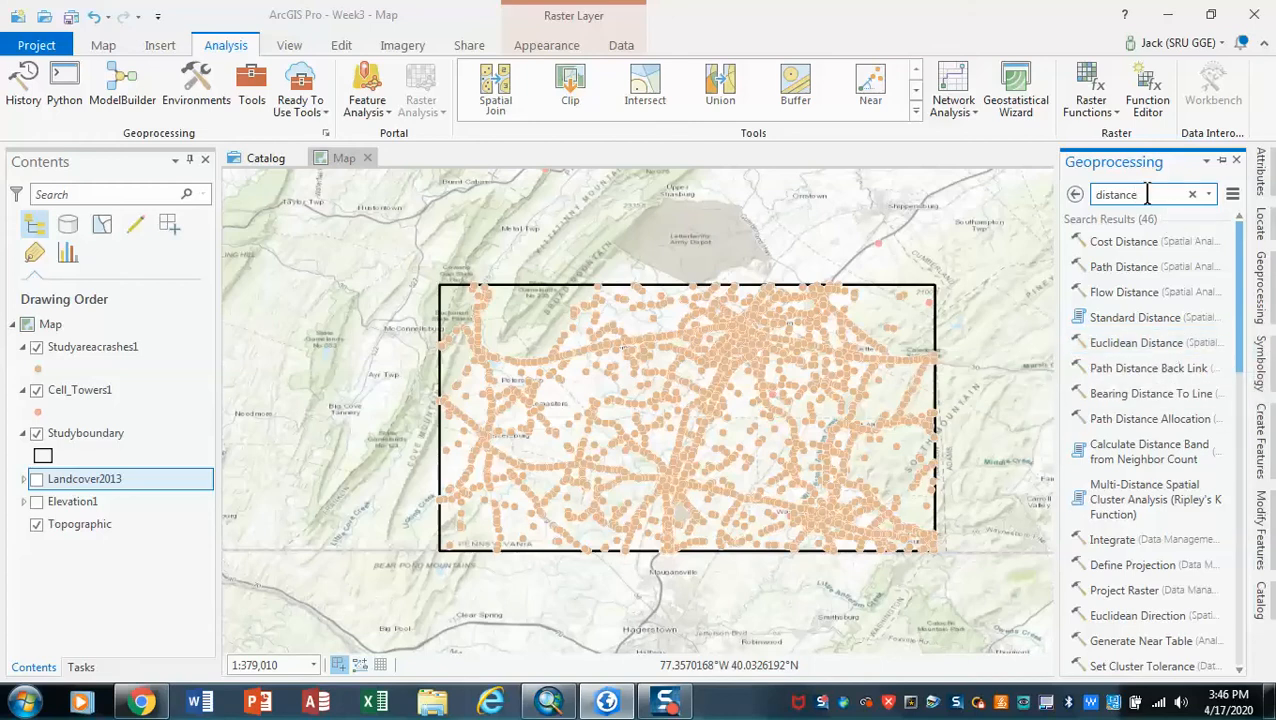
pyautogui.moveTo(1147, 194); pyautogui.dragTo(1097, 199)
pyautogui.write('eu')
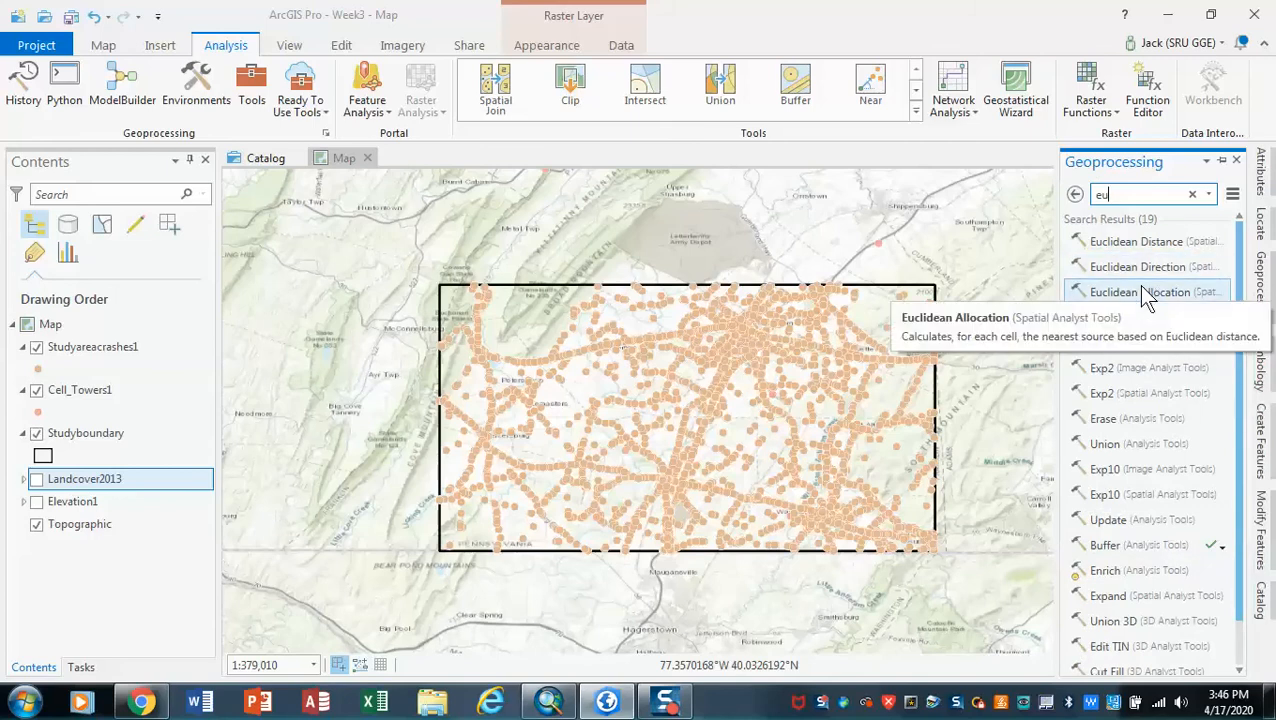
pyautogui.click(1142, 290)
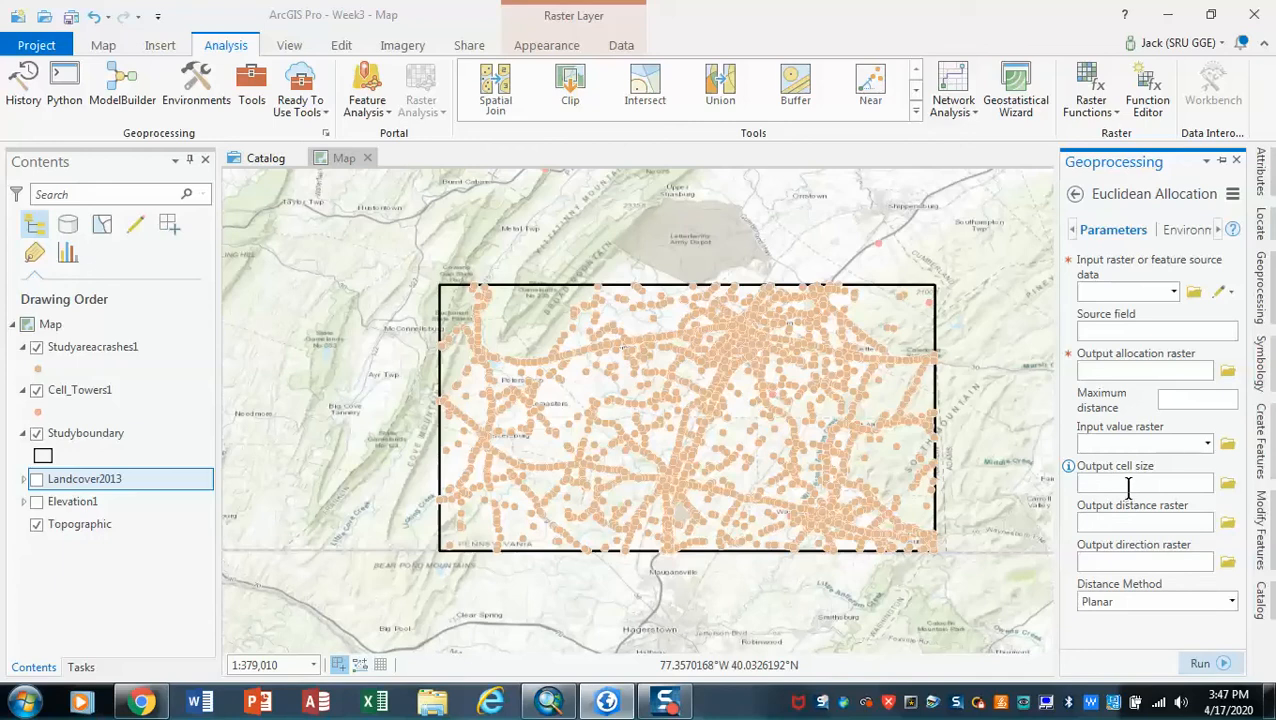
# Set Cell_Towers1 as the source data of the allocation and hide the Studyareacrashes1 layer on the map.
pyautogui.click(1175, 293)
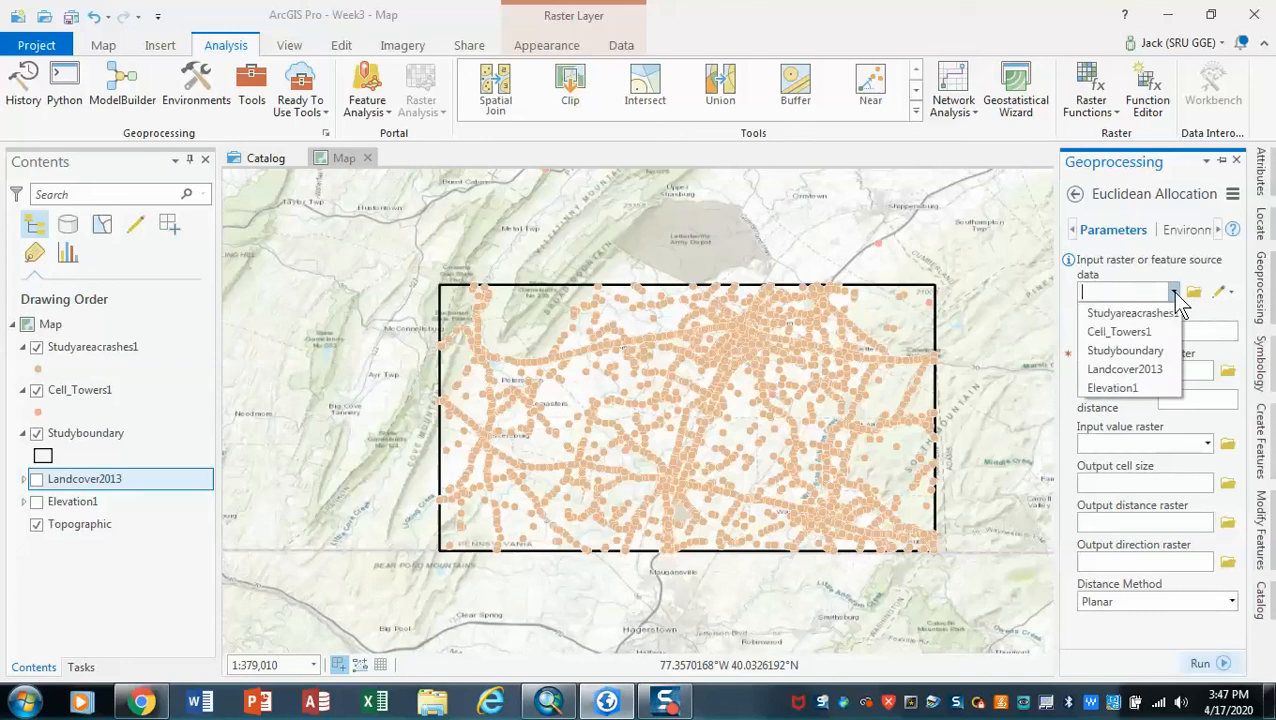
pyautogui.click(1145, 335)
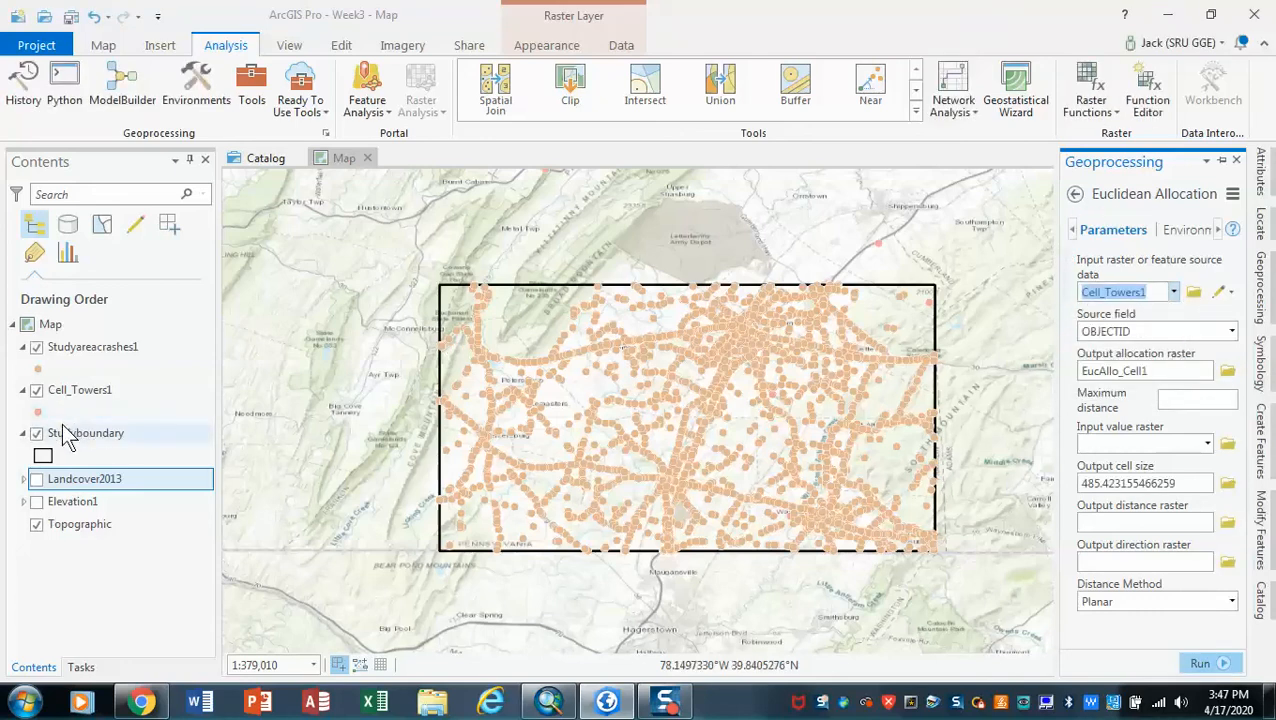
pyautogui.click(36, 348)
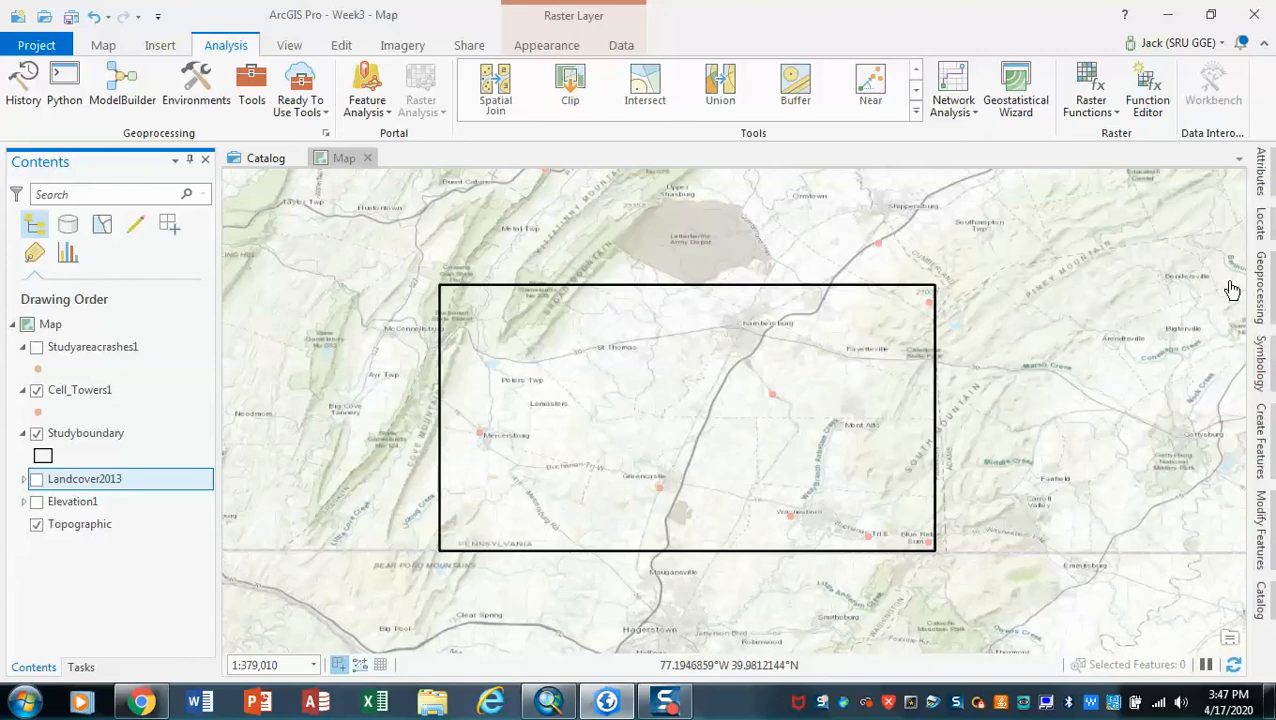
pyautogui.click(1272, 293)
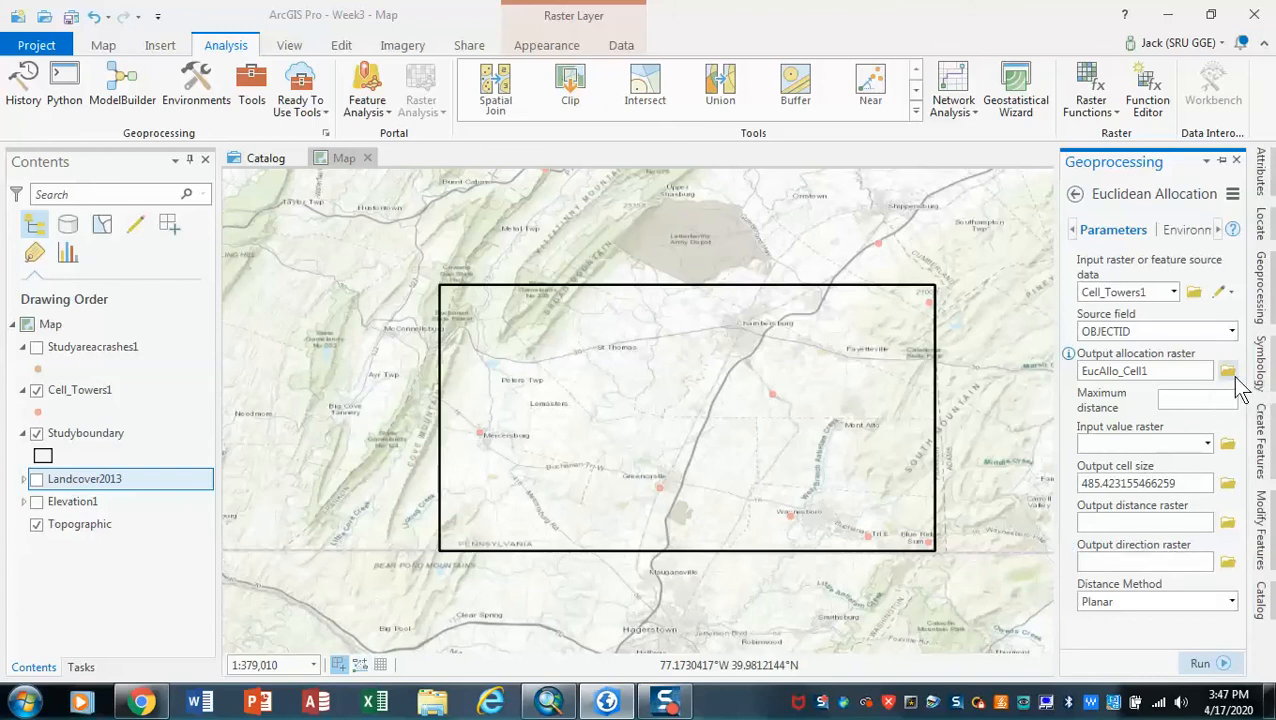
# Set the output allocation raster to be saved as Allocation in results.gdb within the Desktop folder Week3_DATASETS.
pyautogui.click(1227, 371)
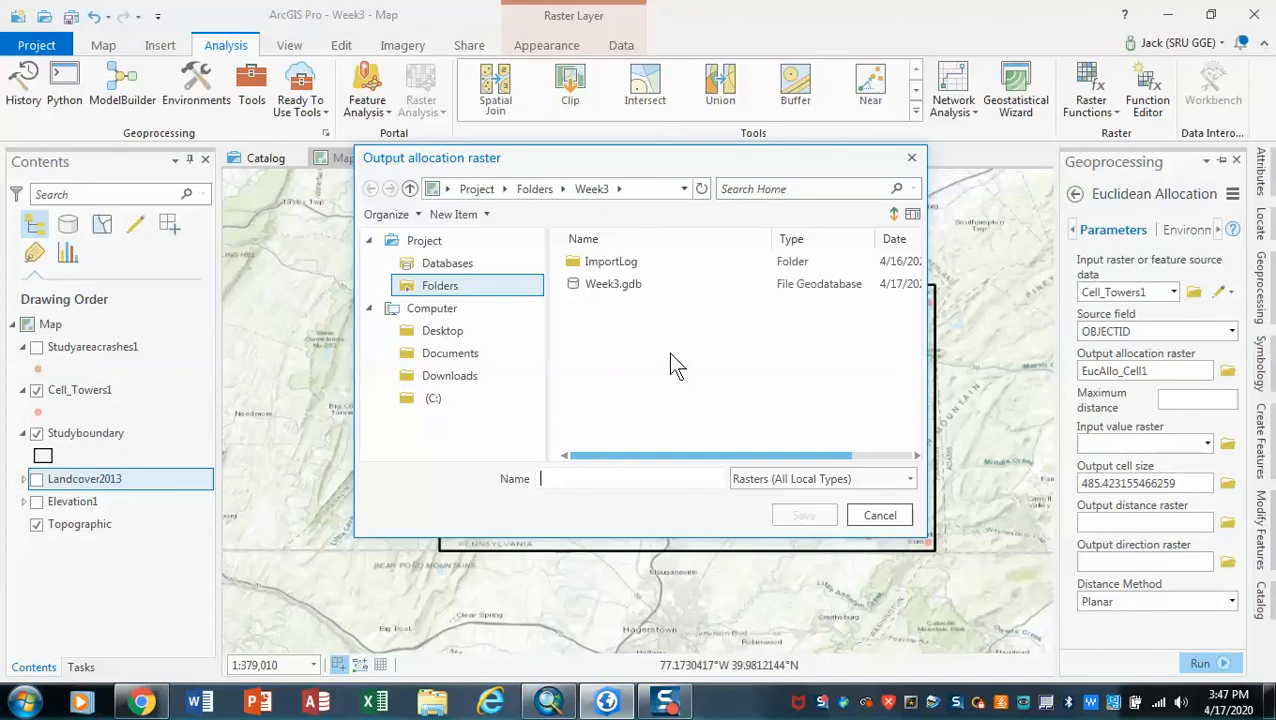
pyautogui.click(455, 340)
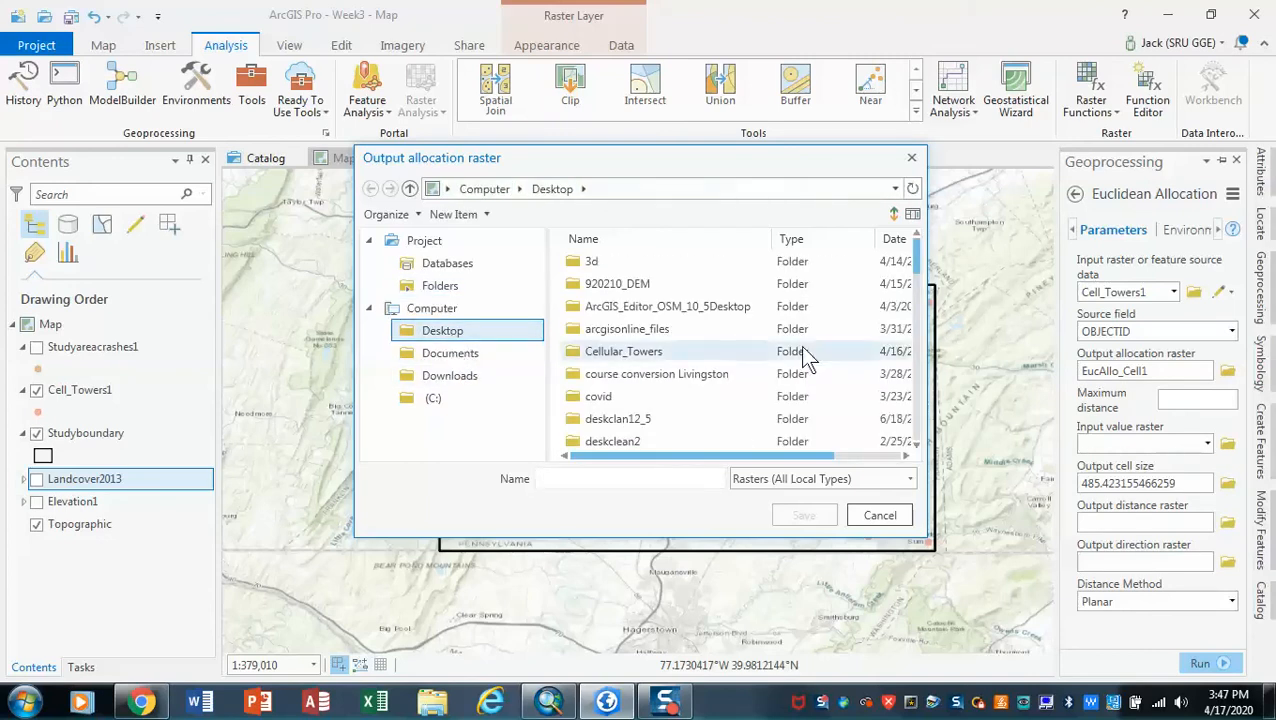
pyautogui.moveTo(916, 262); pyautogui.dragTo(912, 440)
pyautogui.doubleClick(615, 280)
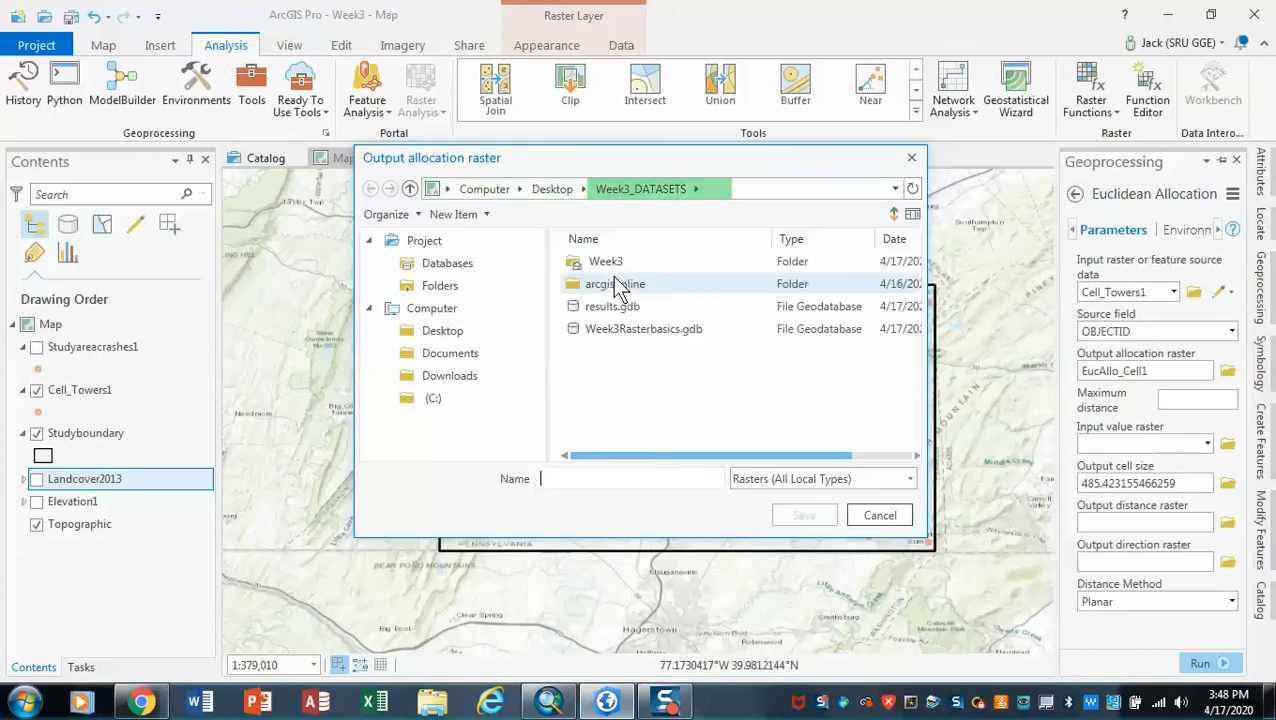
pyautogui.click(605, 306)
pyautogui.doubleClick(605, 306)
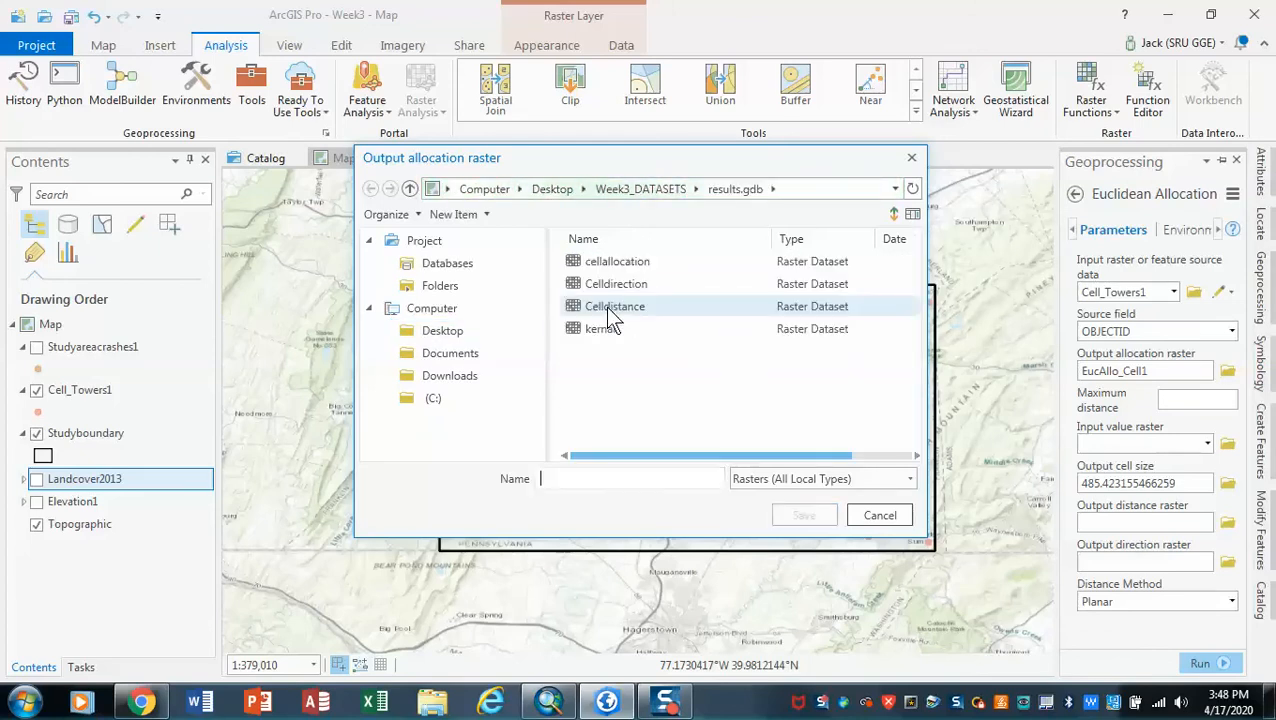
pyautogui.click(599, 478)
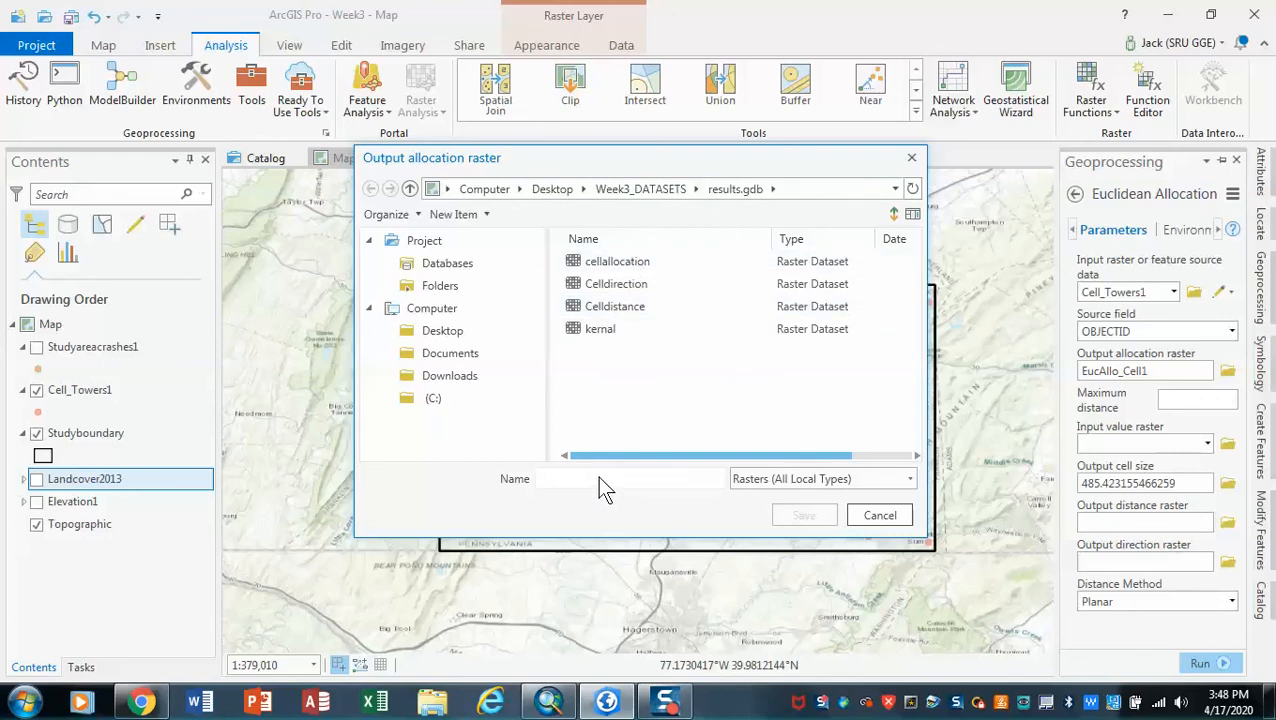
pyautogui.write('Allocation')
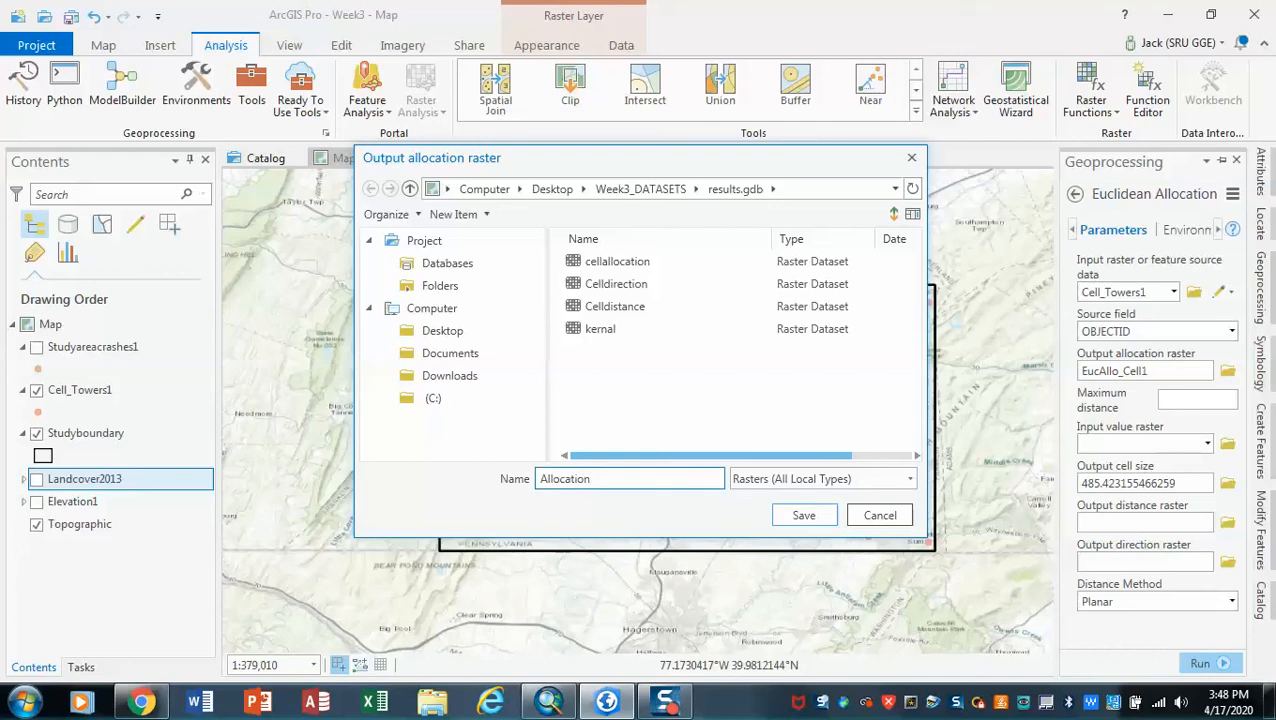
pyautogui.click(805, 516)
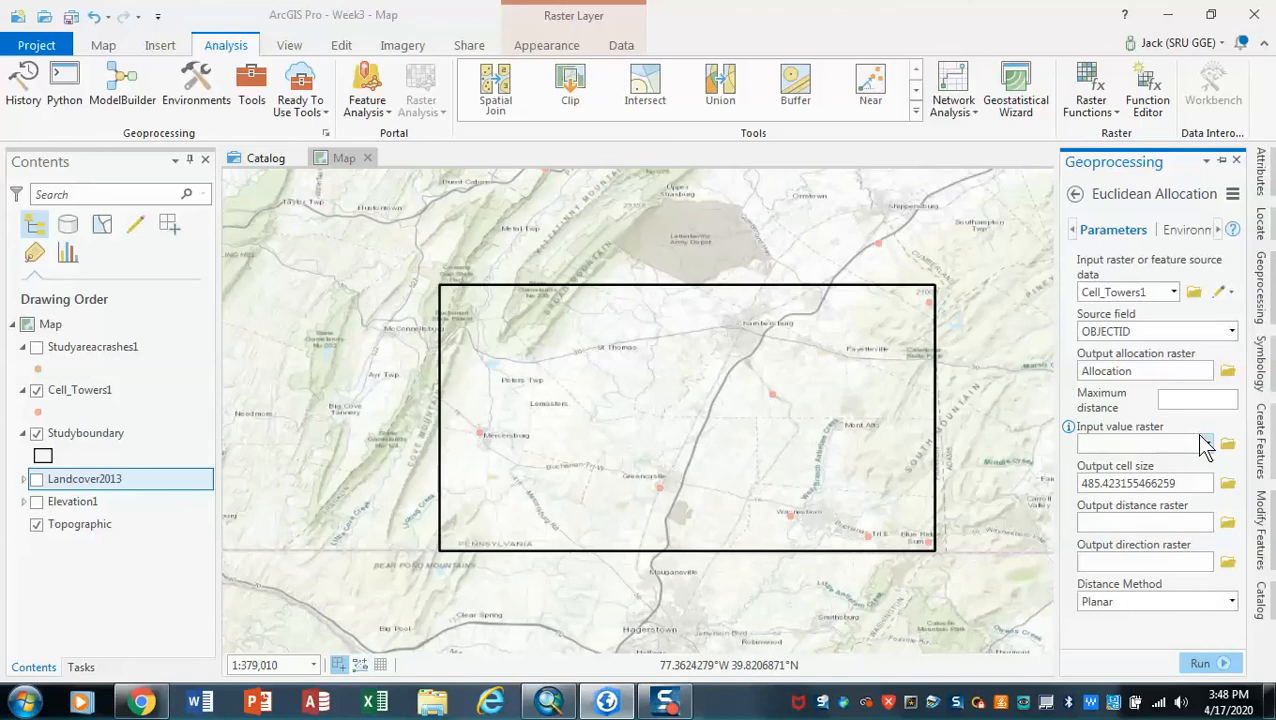
# Set the output distance raster to be saved as distance in results.gdb.
pyautogui.click(1227, 526)
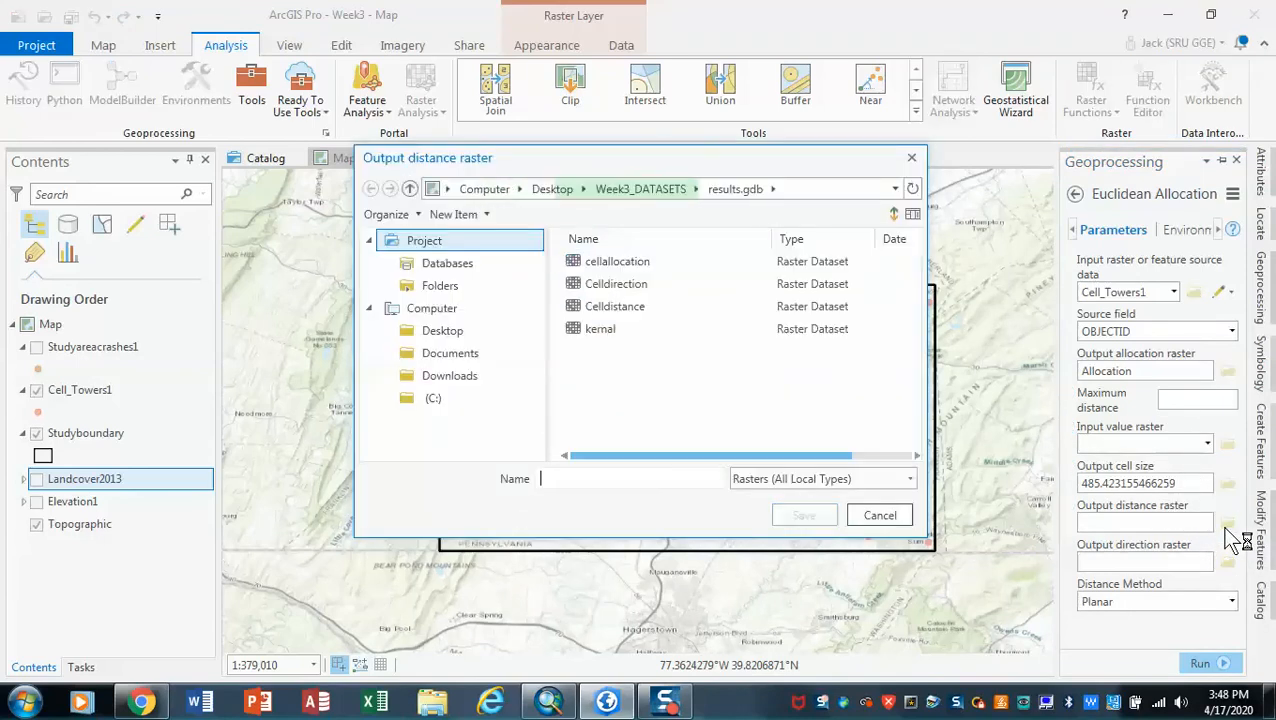
pyautogui.click(664, 478)
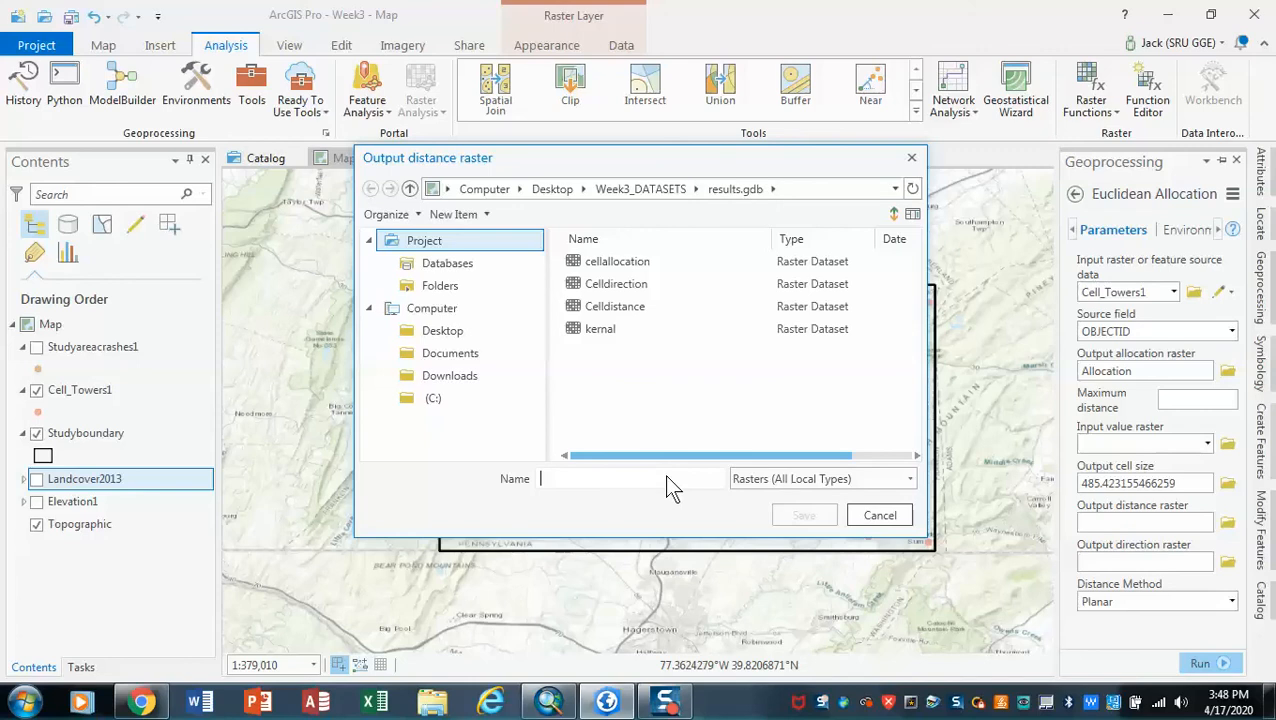
pyautogui.write('distance')
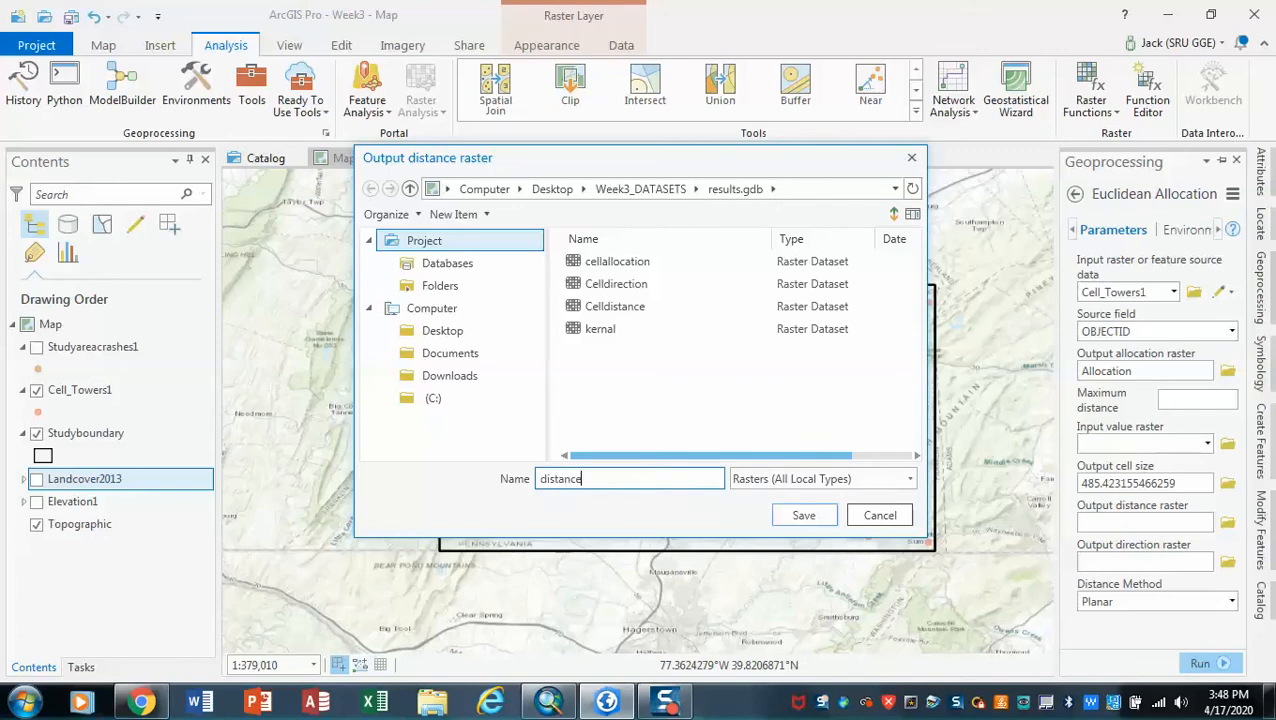
pyautogui.click(800, 516)
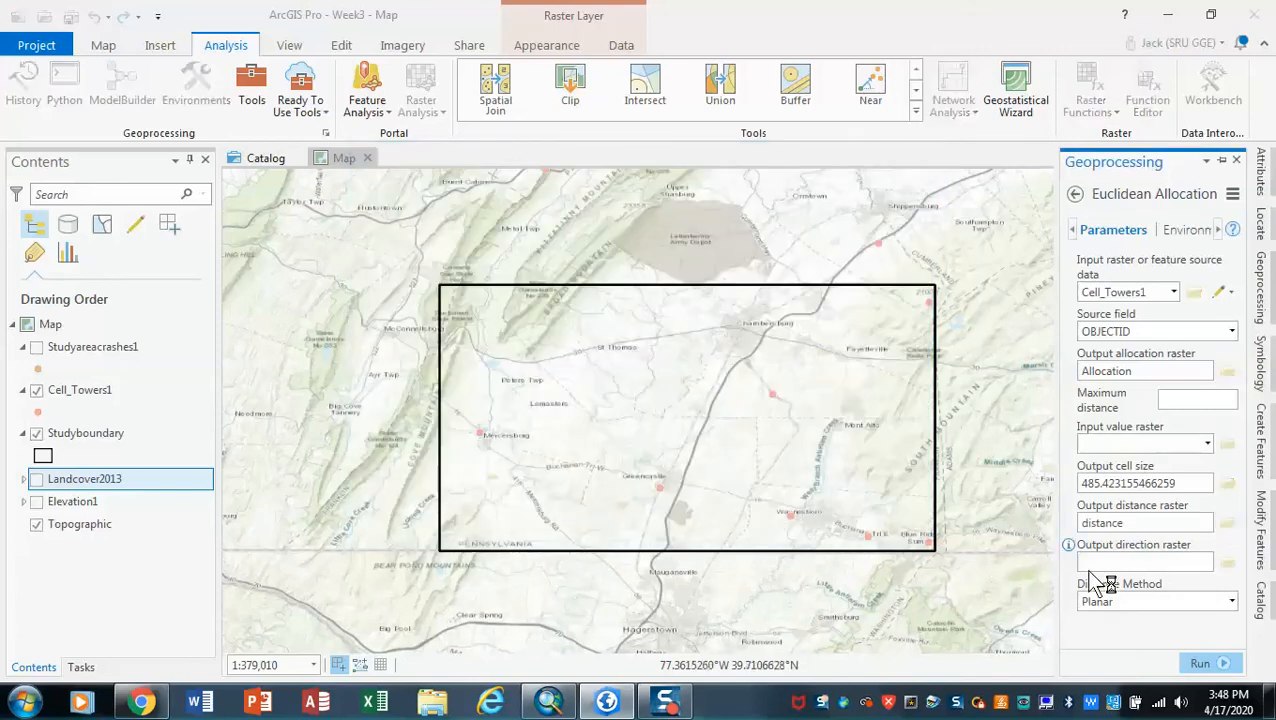
# Set the output direction raster to be saved as direction in results.gdb.
pyautogui.click(1120, 563)
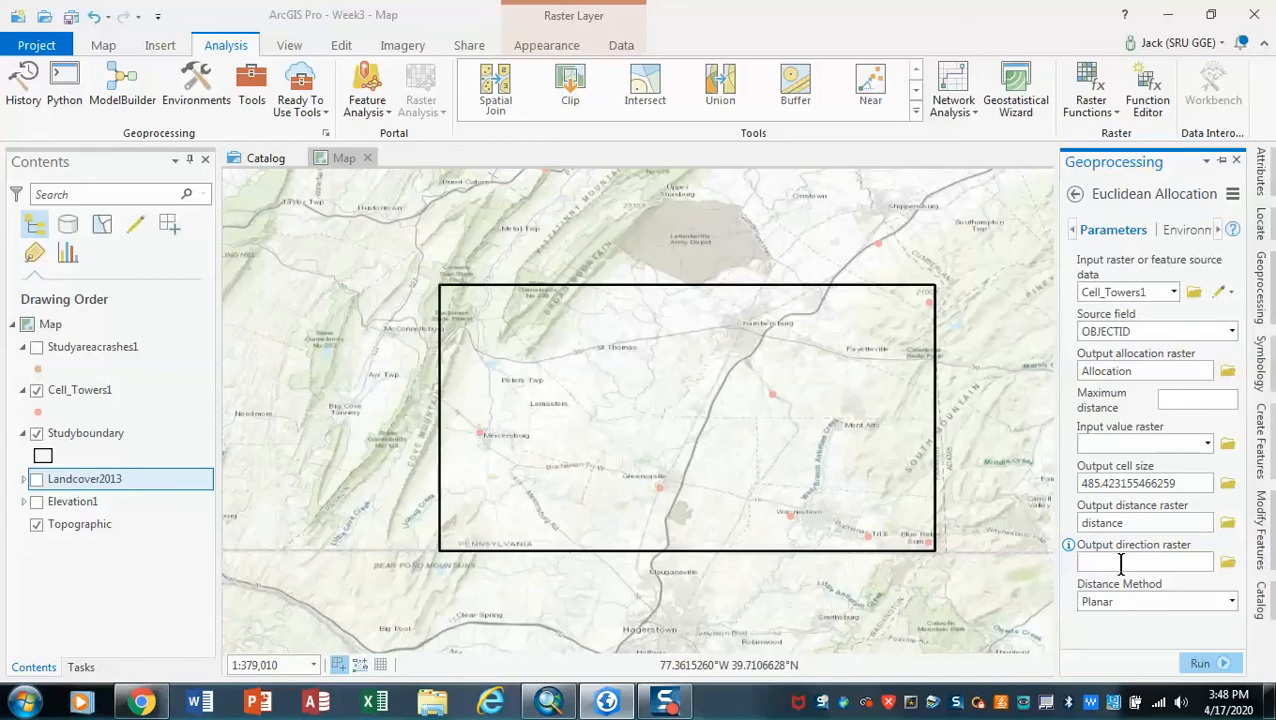
pyautogui.click(1227, 562)
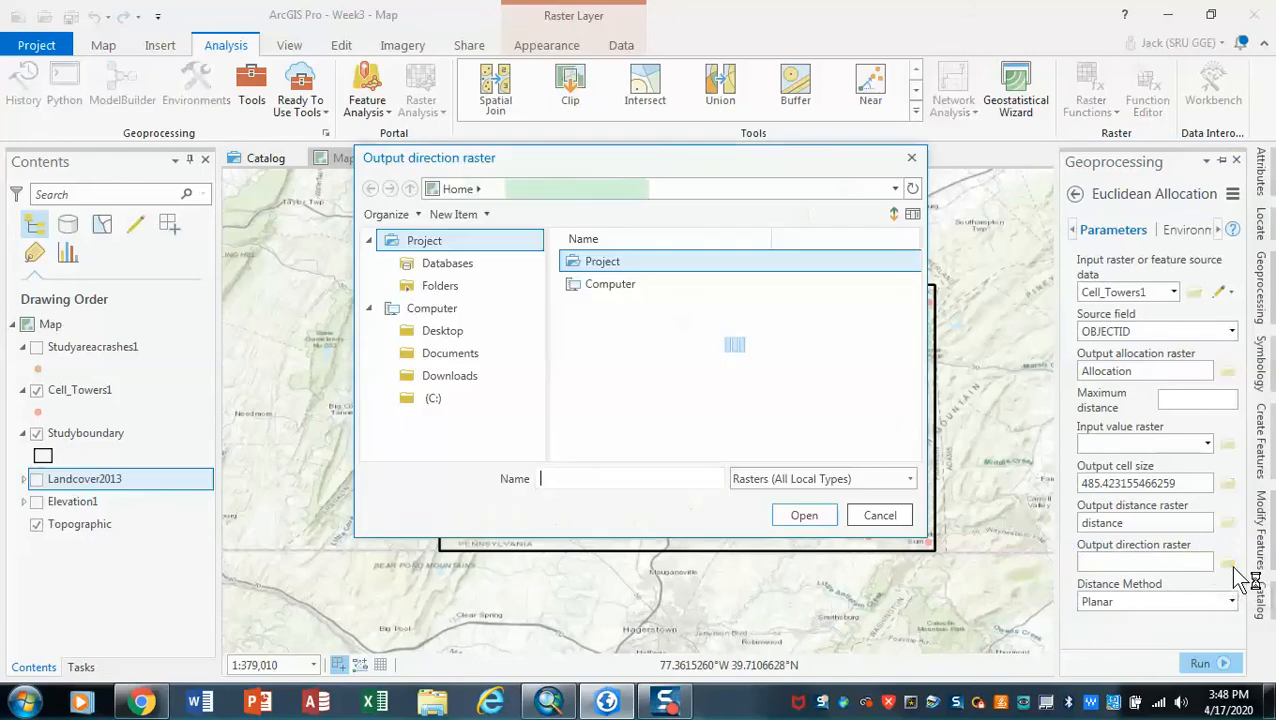
pyautogui.click(682, 473)
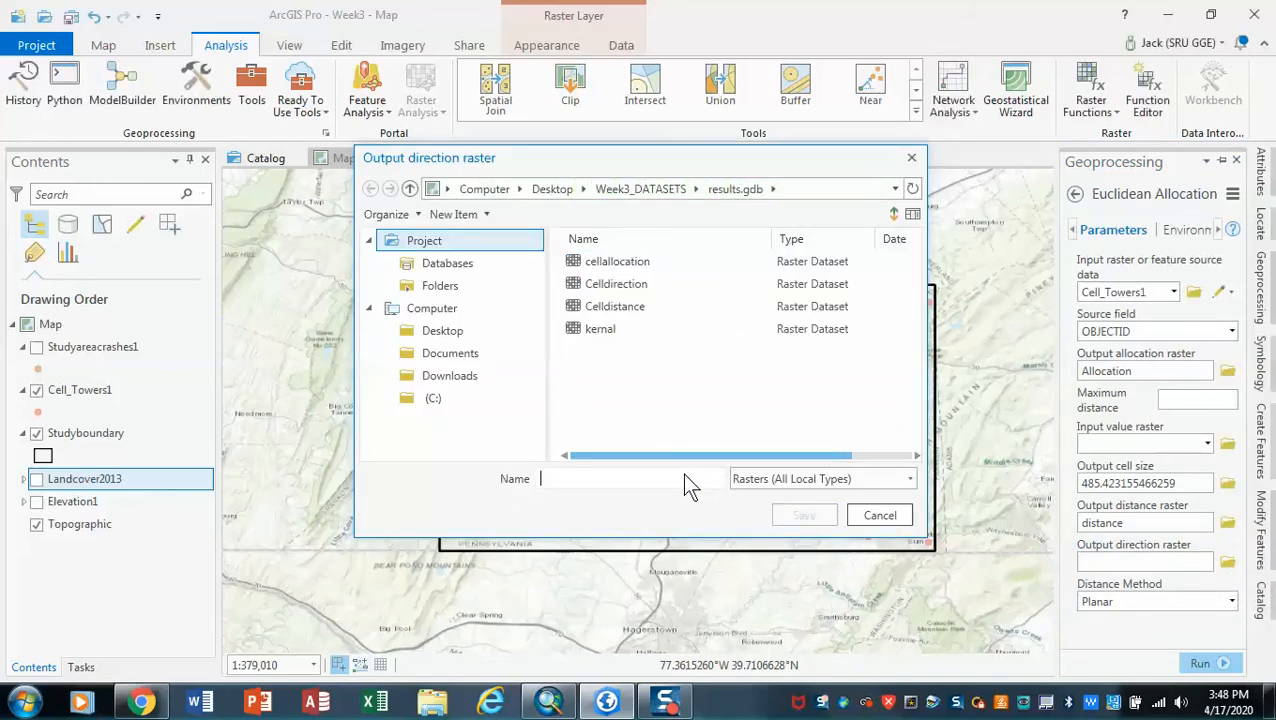
pyautogui.write('direction')
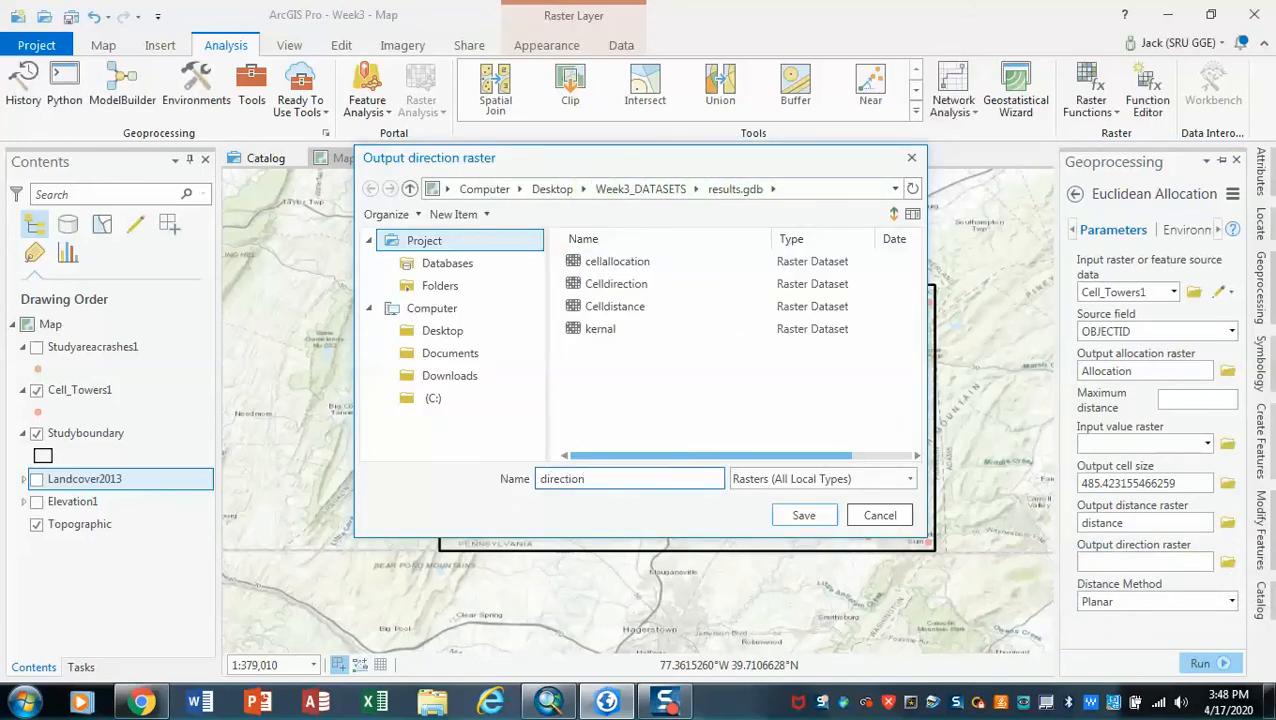
pyautogui.click(805, 515)
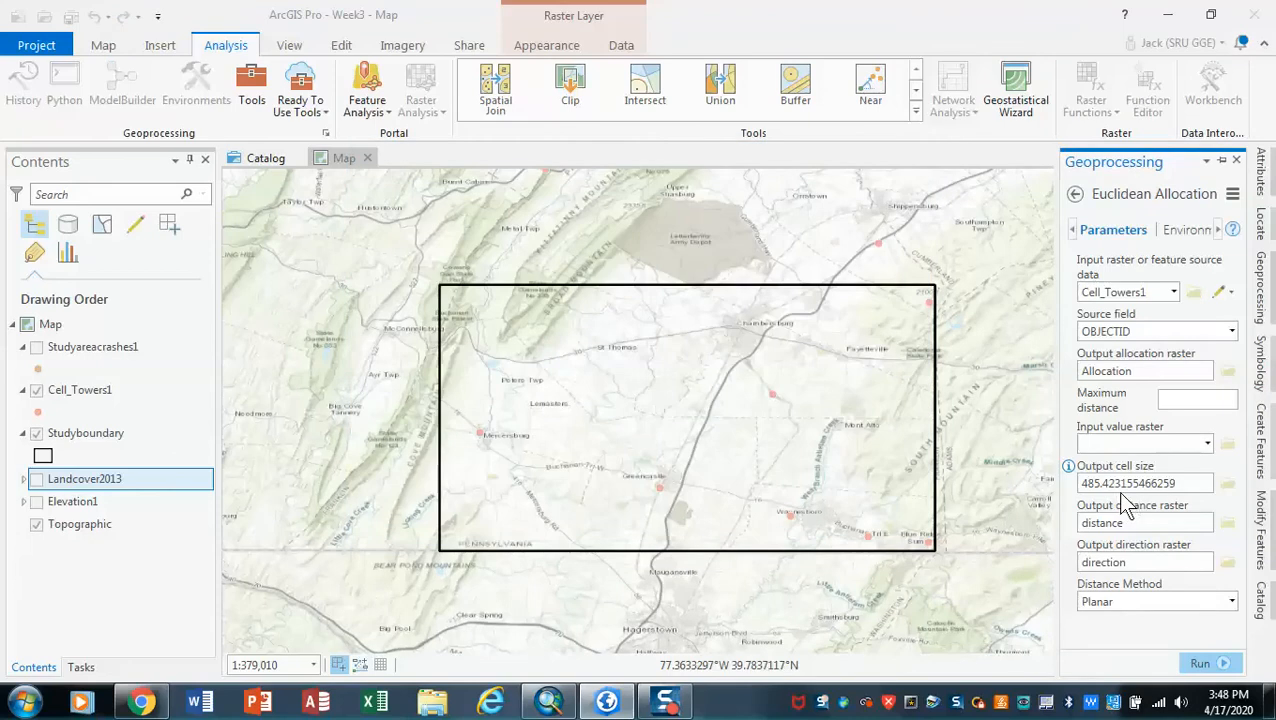
# Set the processing extent in the tool's environment settings to match the Studyboundary layer.
pyautogui.click(1189, 233)
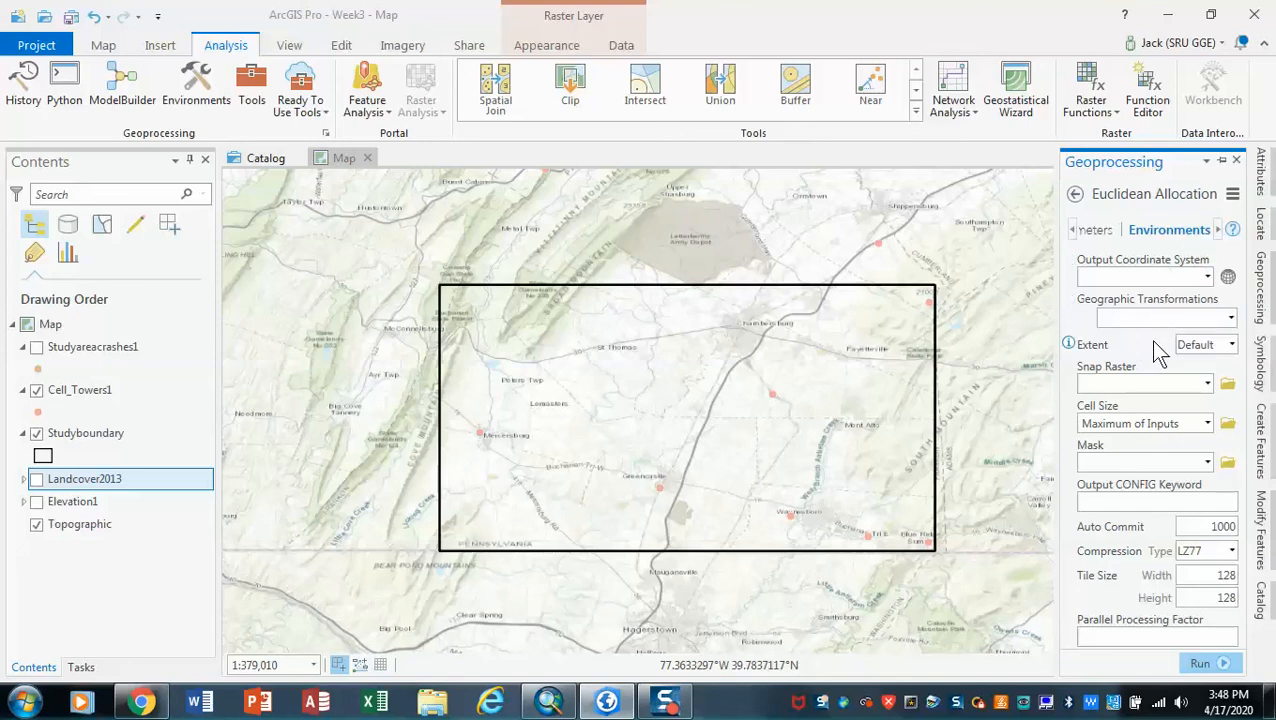
pyautogui.click(1232, 346)
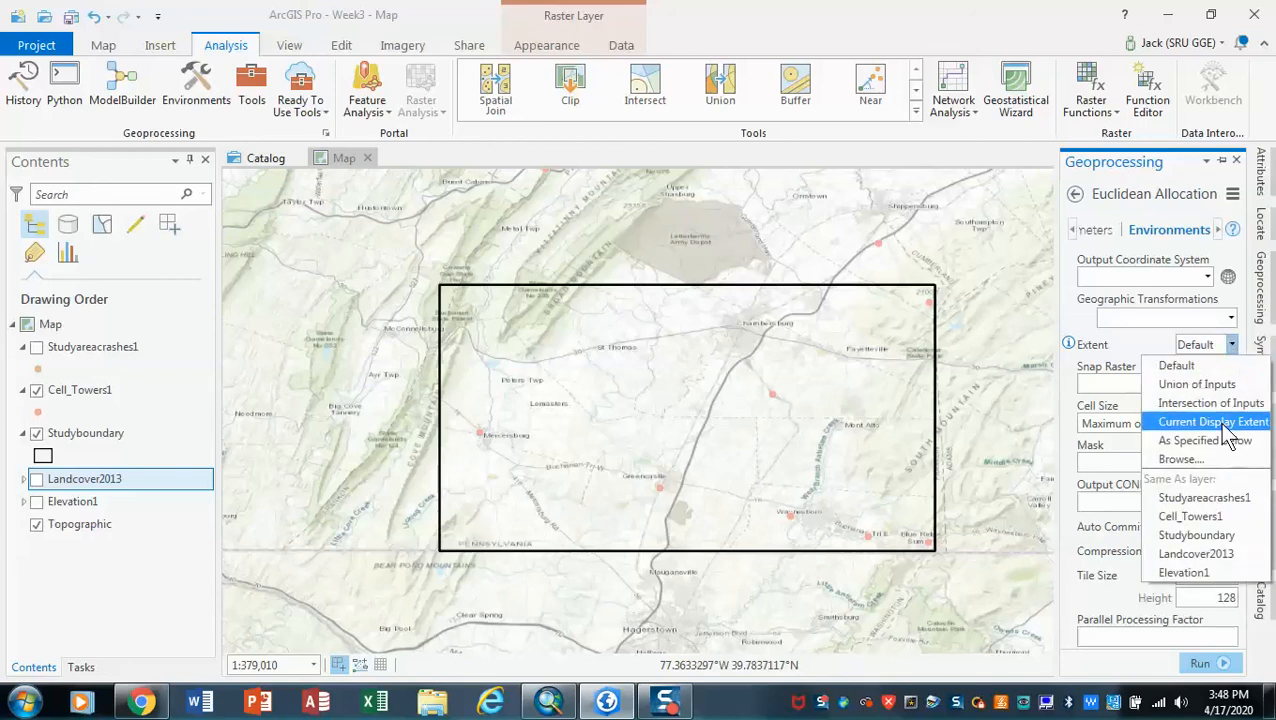
pyautogui.click(1222, 538)
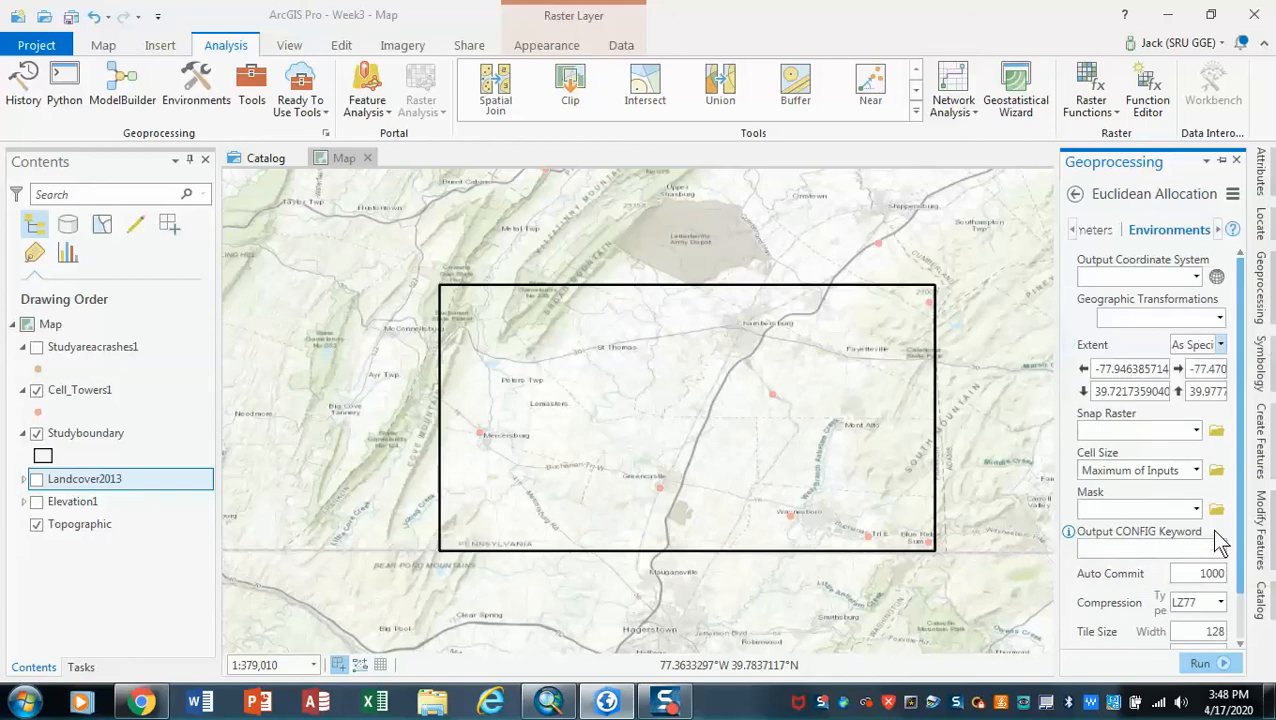
# Set the environment cell size to the same as layer Elevation1 and use Studyboundary as the mask.
pyautogui.click(1197, 471)
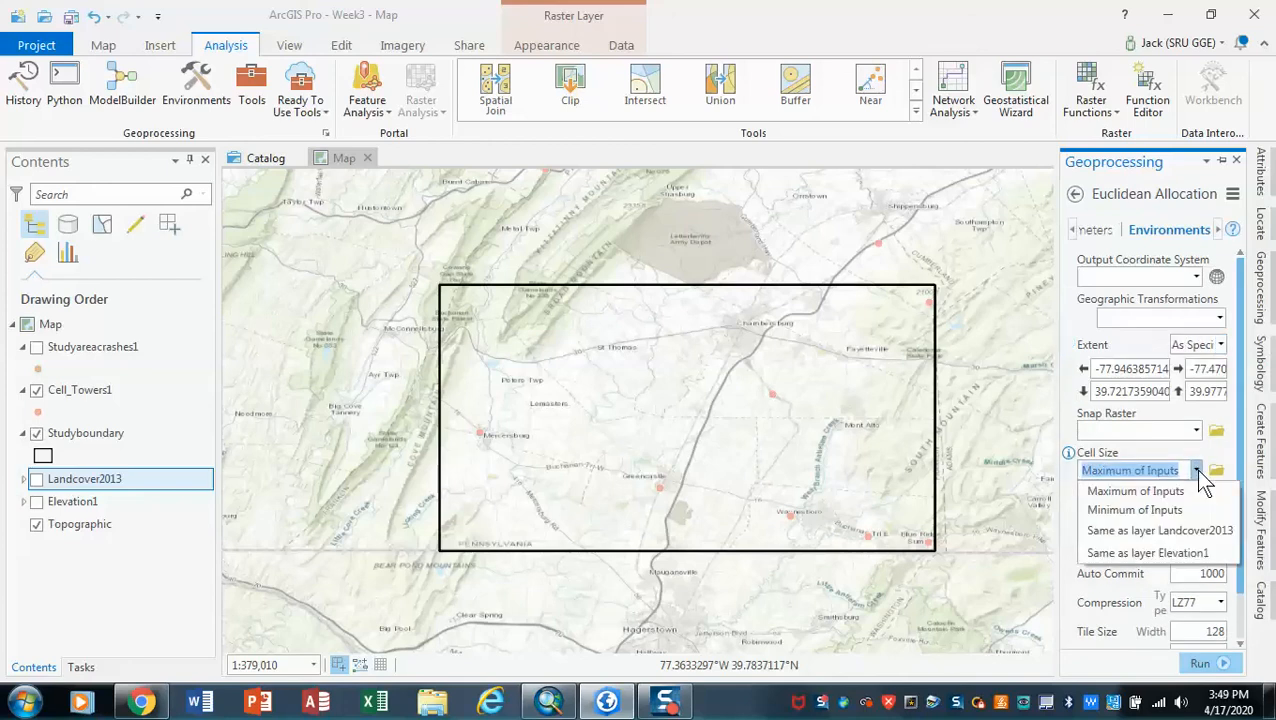
pyautogui.click(1193, 552)
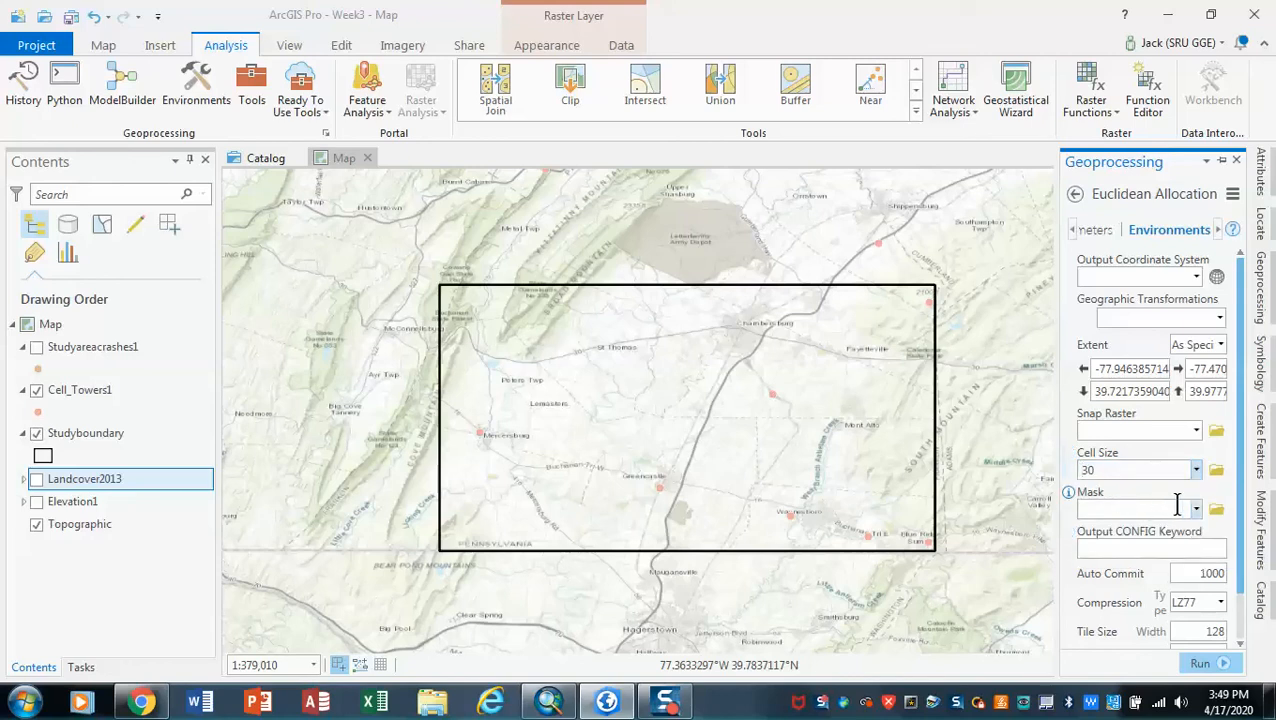
pyautogui.click(1197, 511)
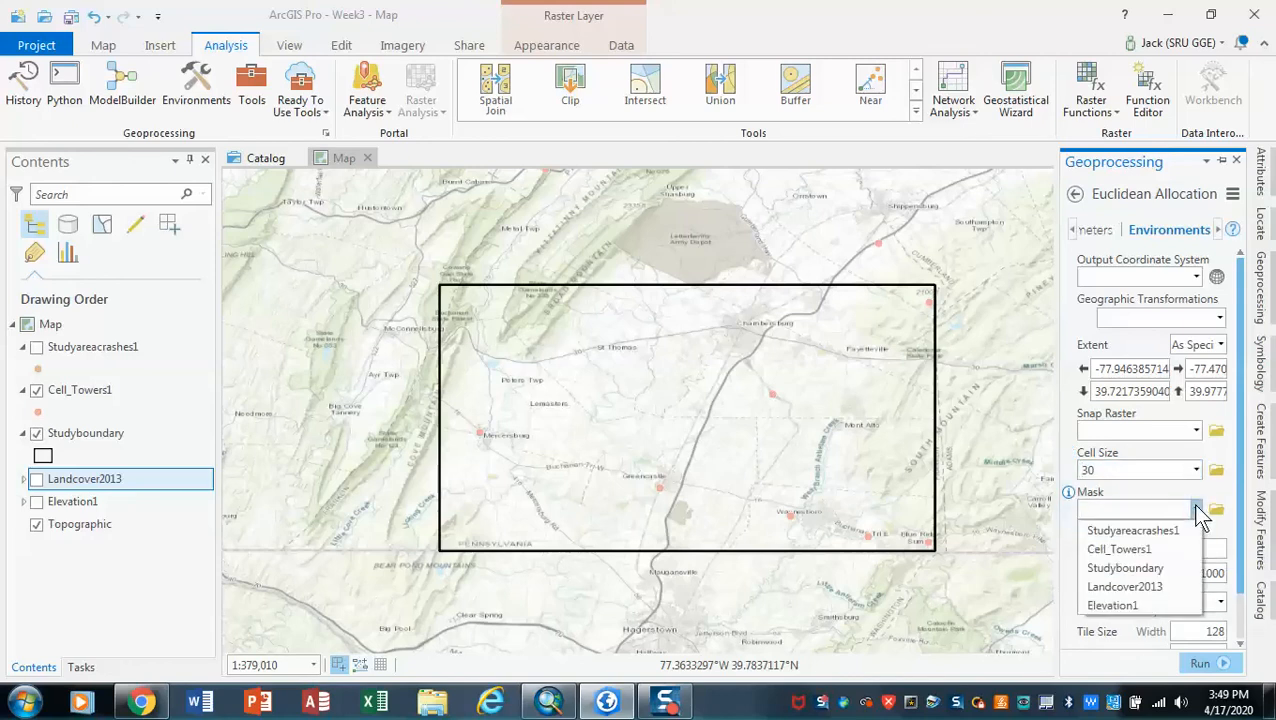
pyautogui.click(1155, 568)
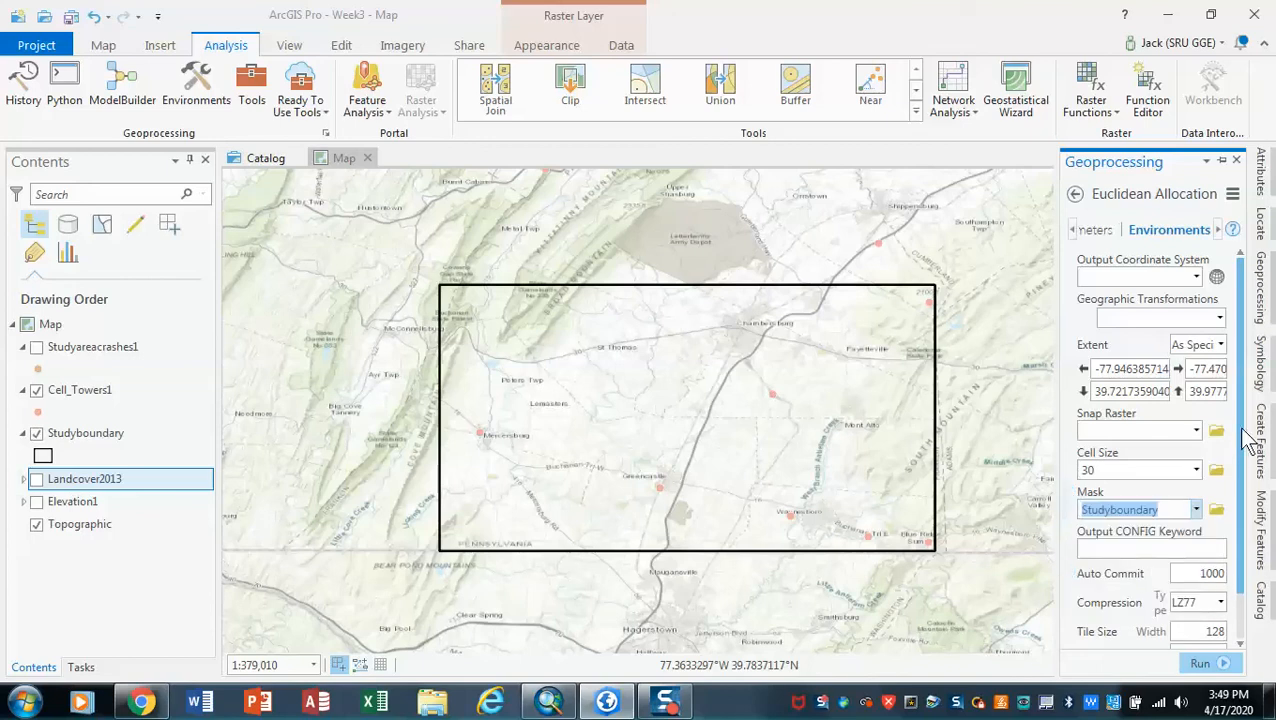
pyautogui.moveTo(1243, 440); pyautogui.dragTo(1237, 540)
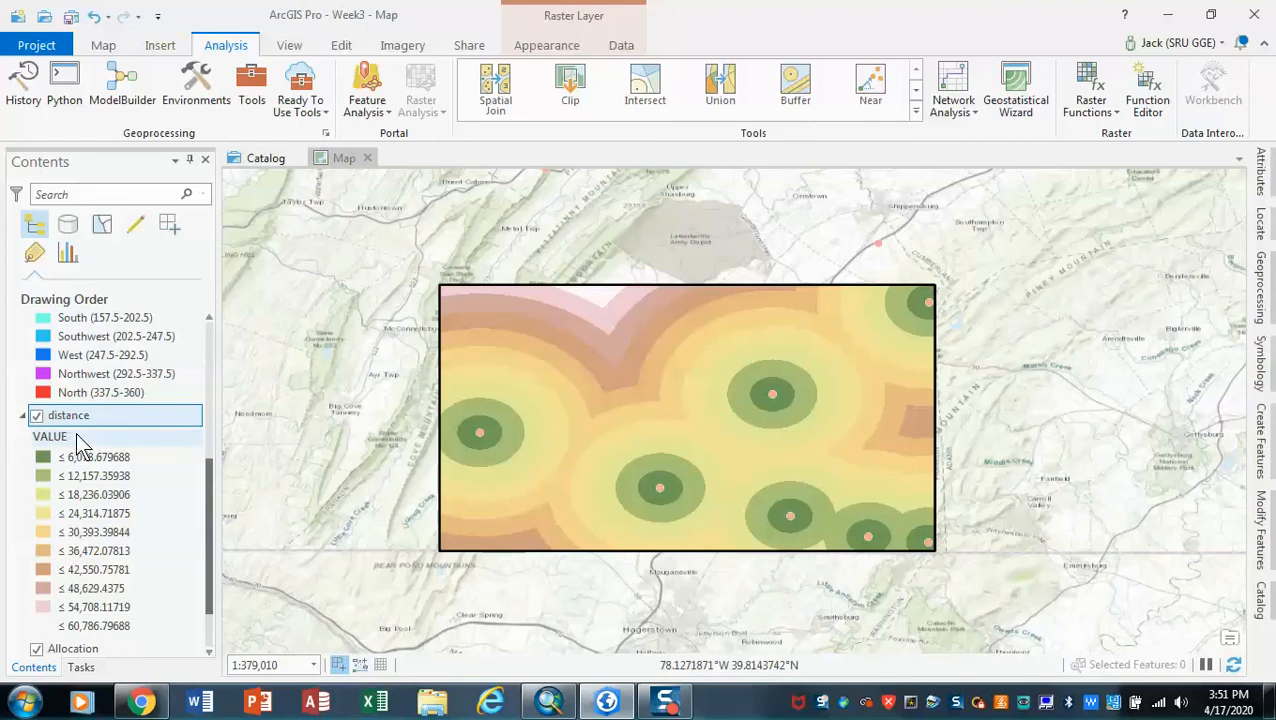
# Change the distance raster's primary symbology to Stretch.
pyautogui.scroll(5, 206, 440)
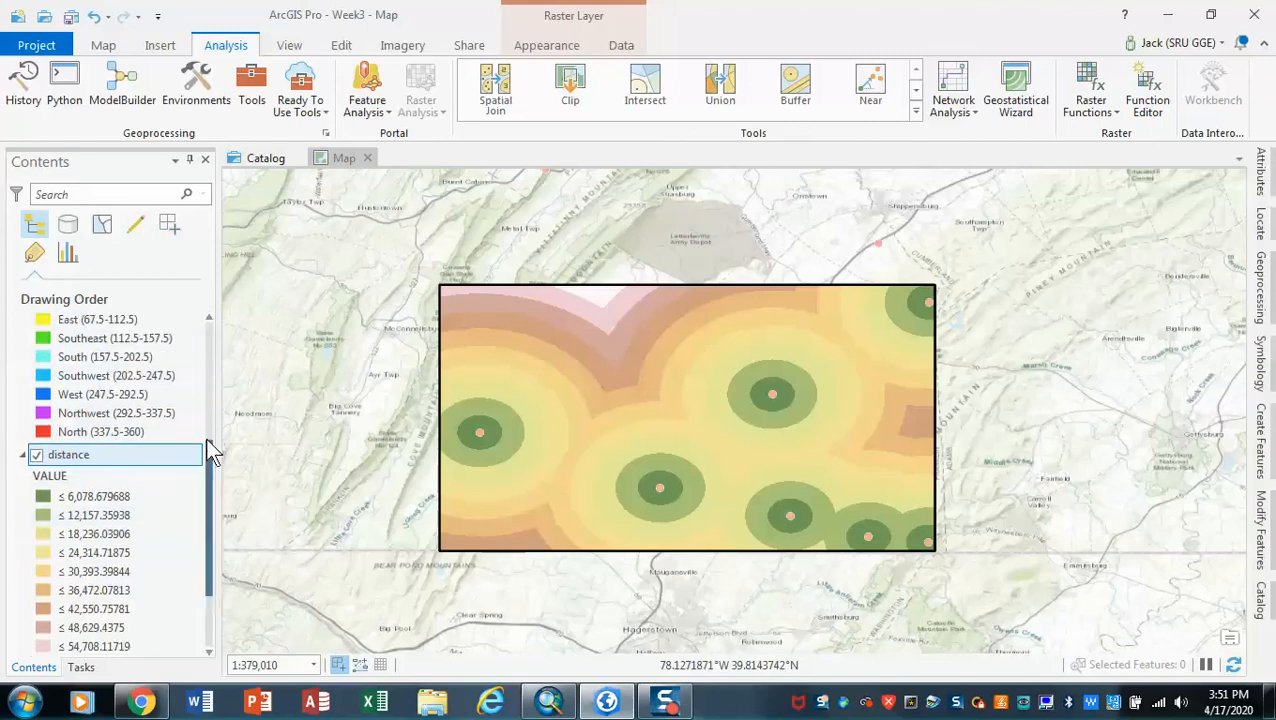
pyautogui.scroll(-4, 204, 435)
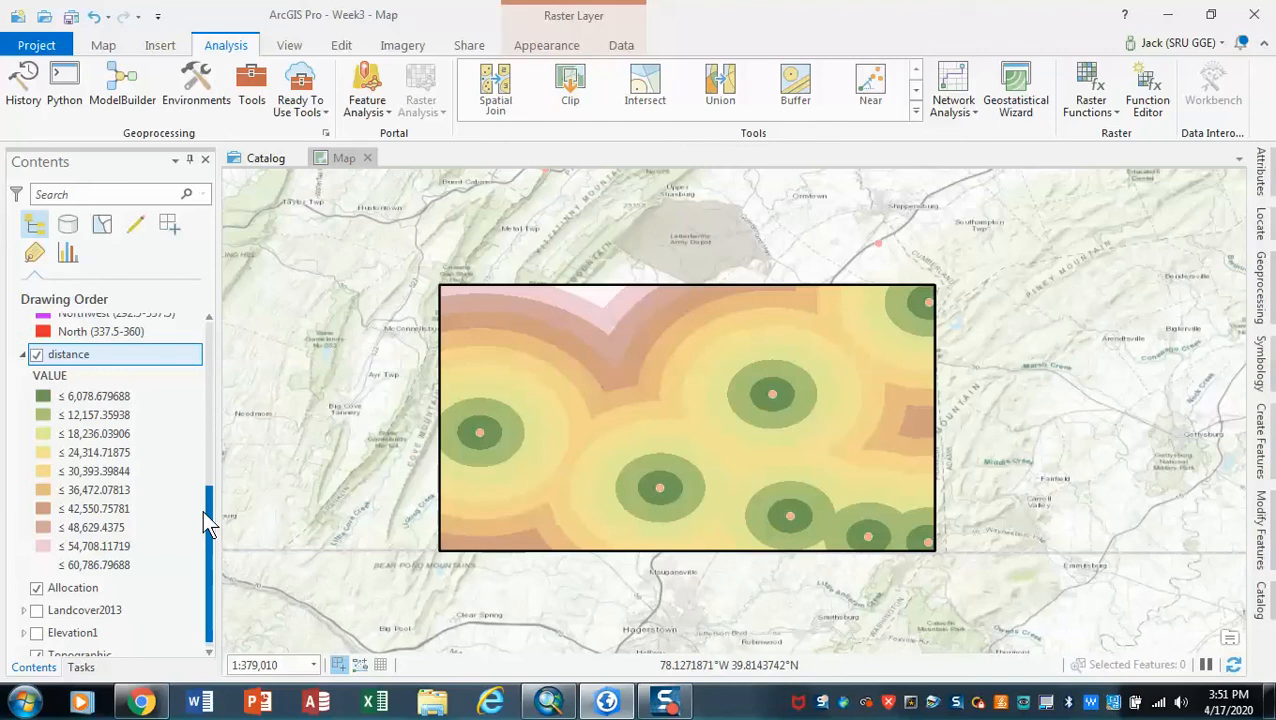
pyautogui.click(92, 362)
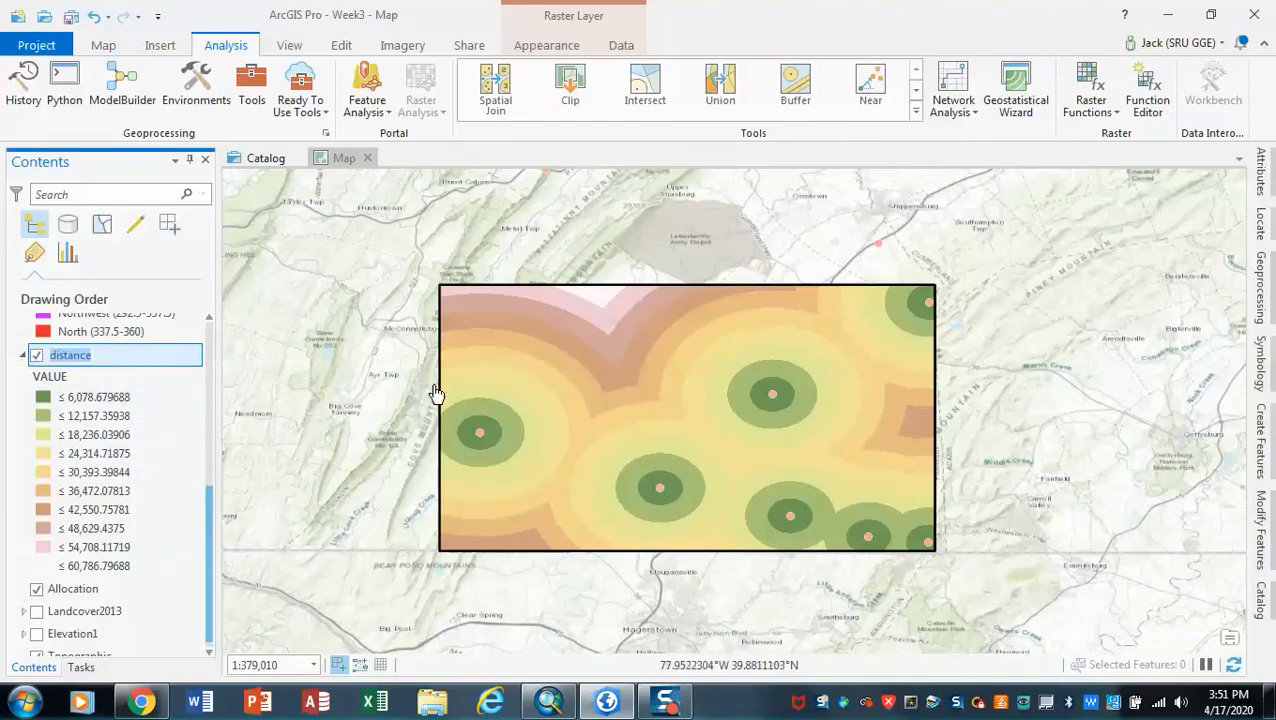
pyautogui.click(1264, 365)
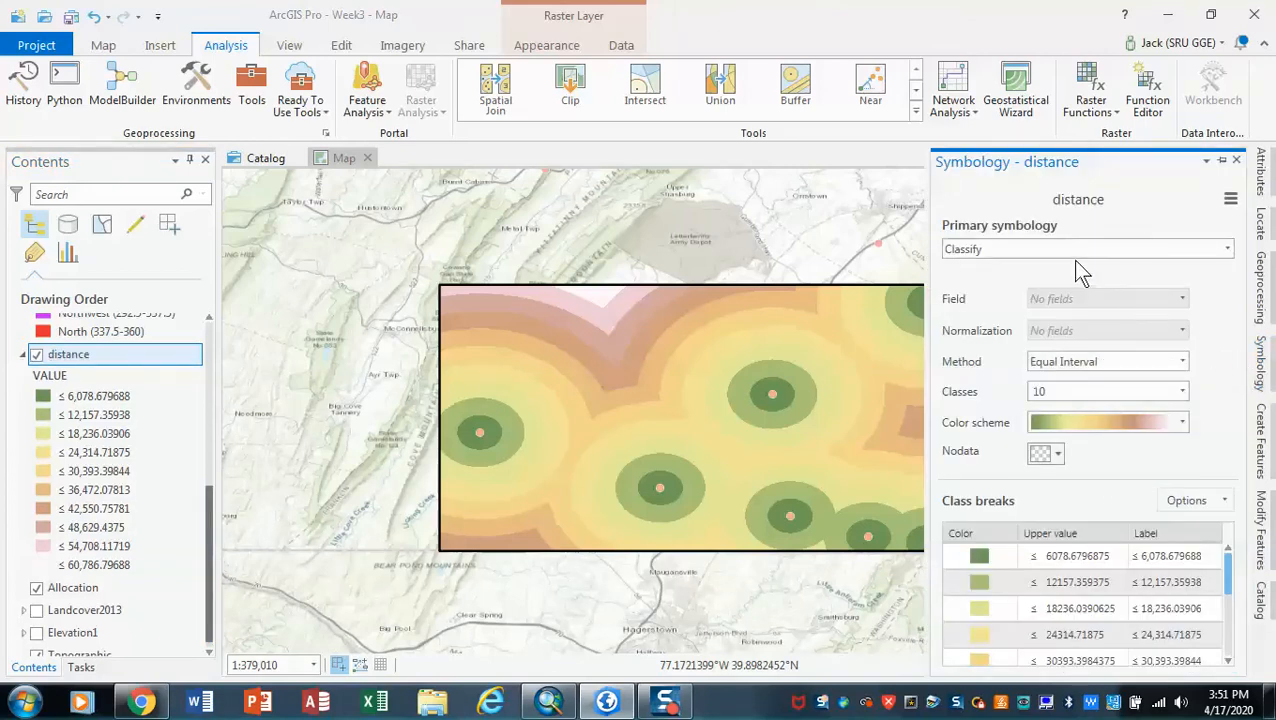
pyautogui.click(1228, 250)
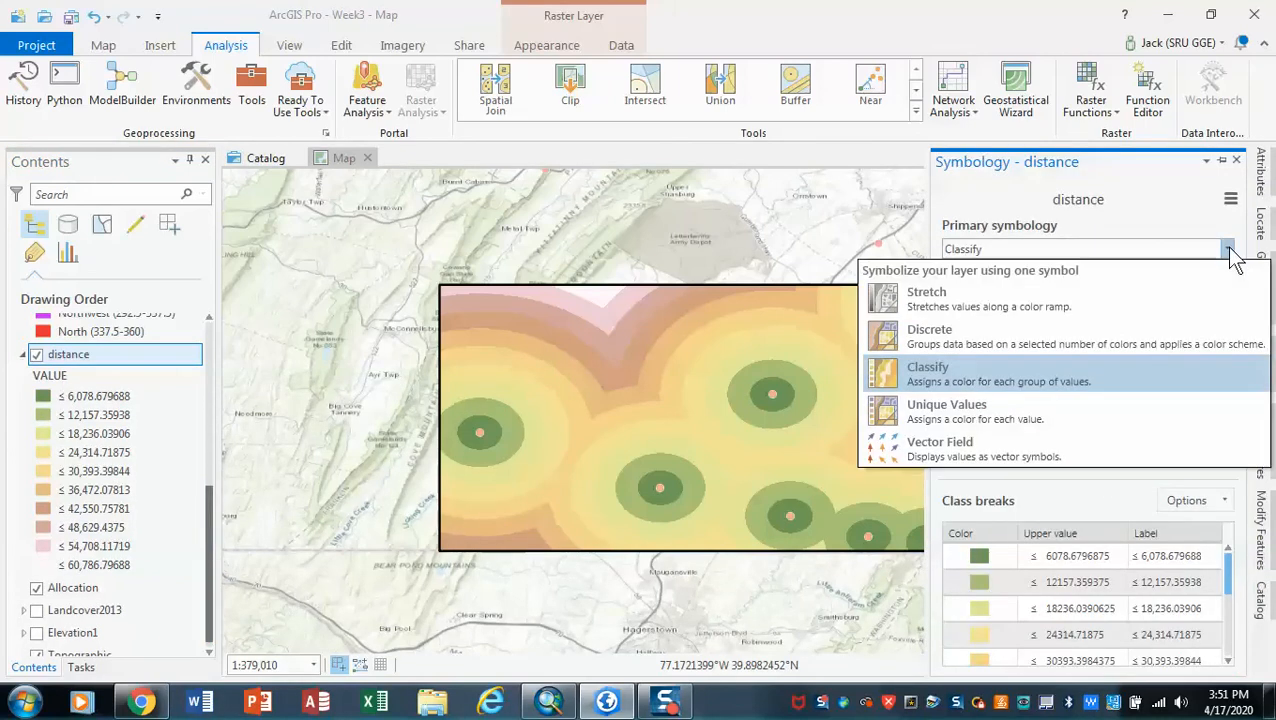
pyautogui.click(1073, 305)
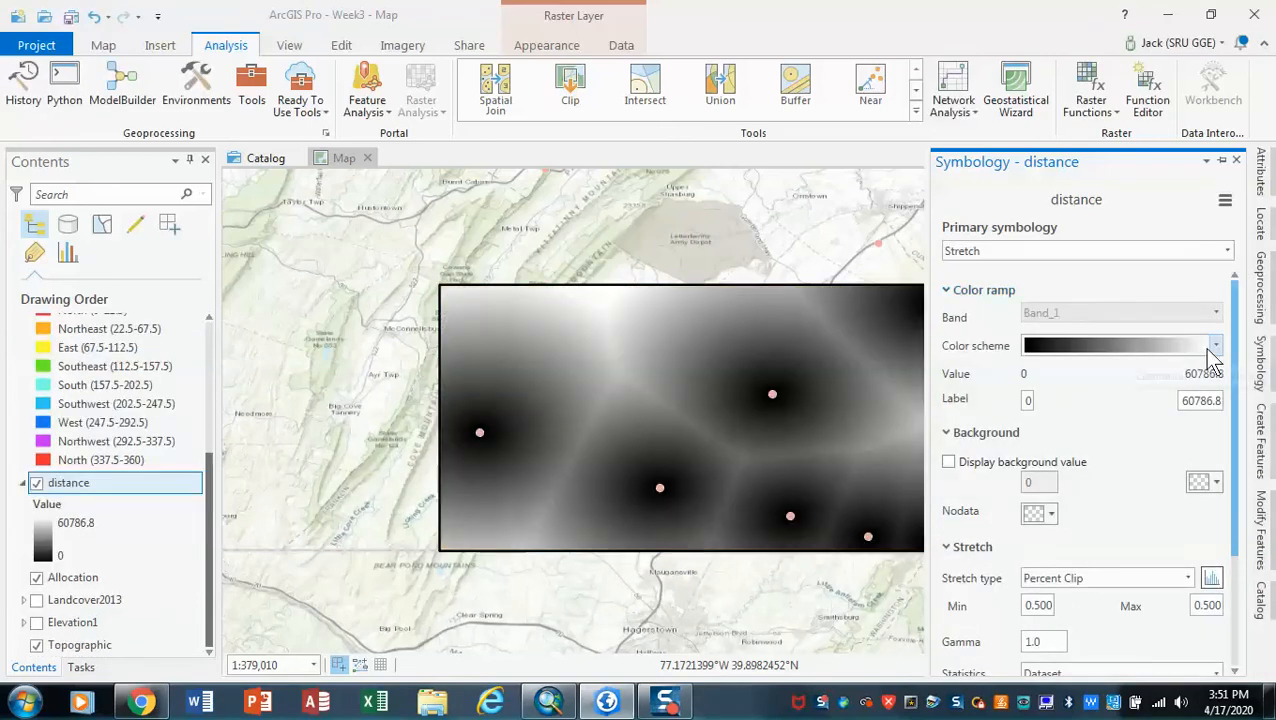
# Apply a blue-yellow-red color scheme to the distance raster and dock the symbology settings beside the map.
pyautogui.click(1215, 347)
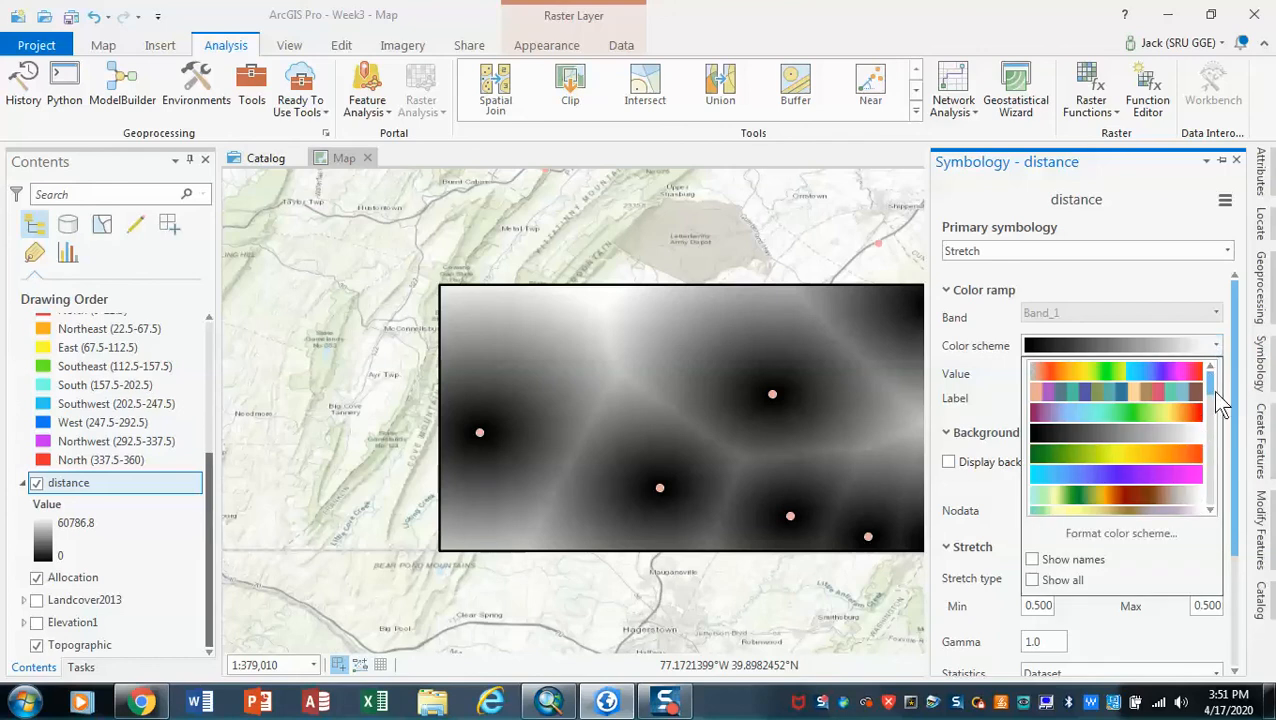
pyautogui.scroll(-3, 1210, 405)
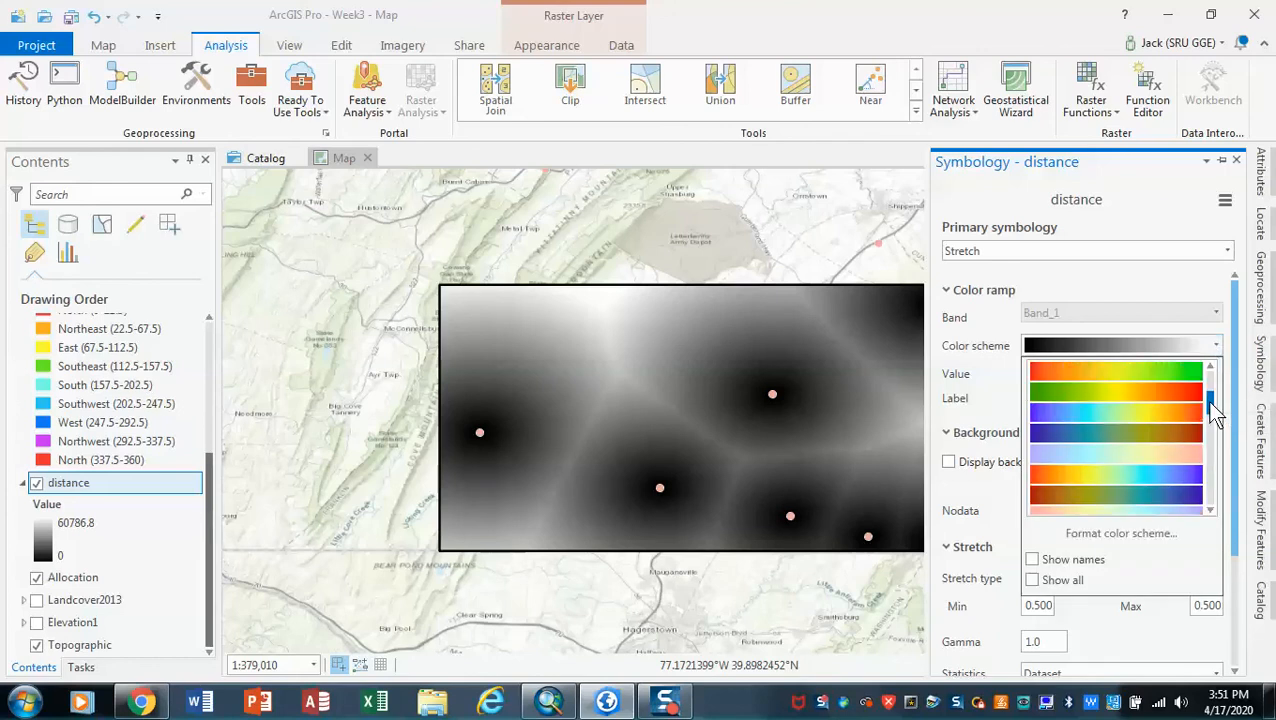
pyautogui.click(1187, 443)
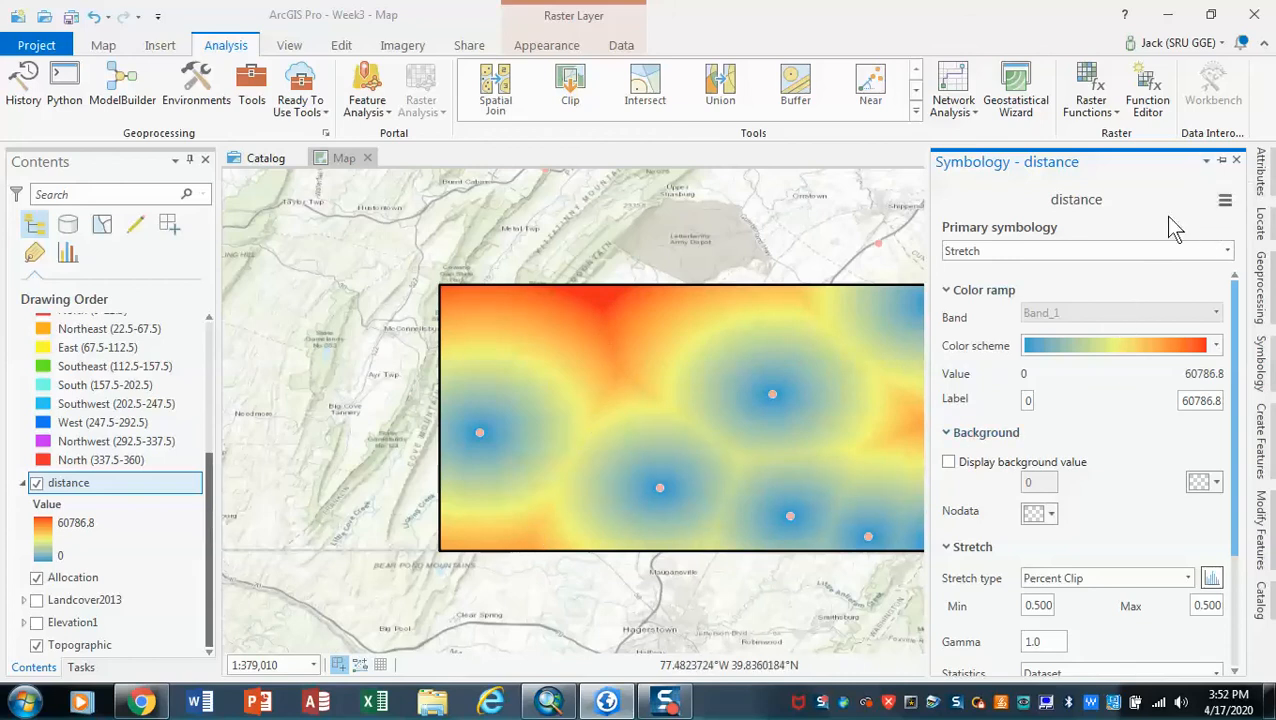
pyautogui.click(1207, 163)
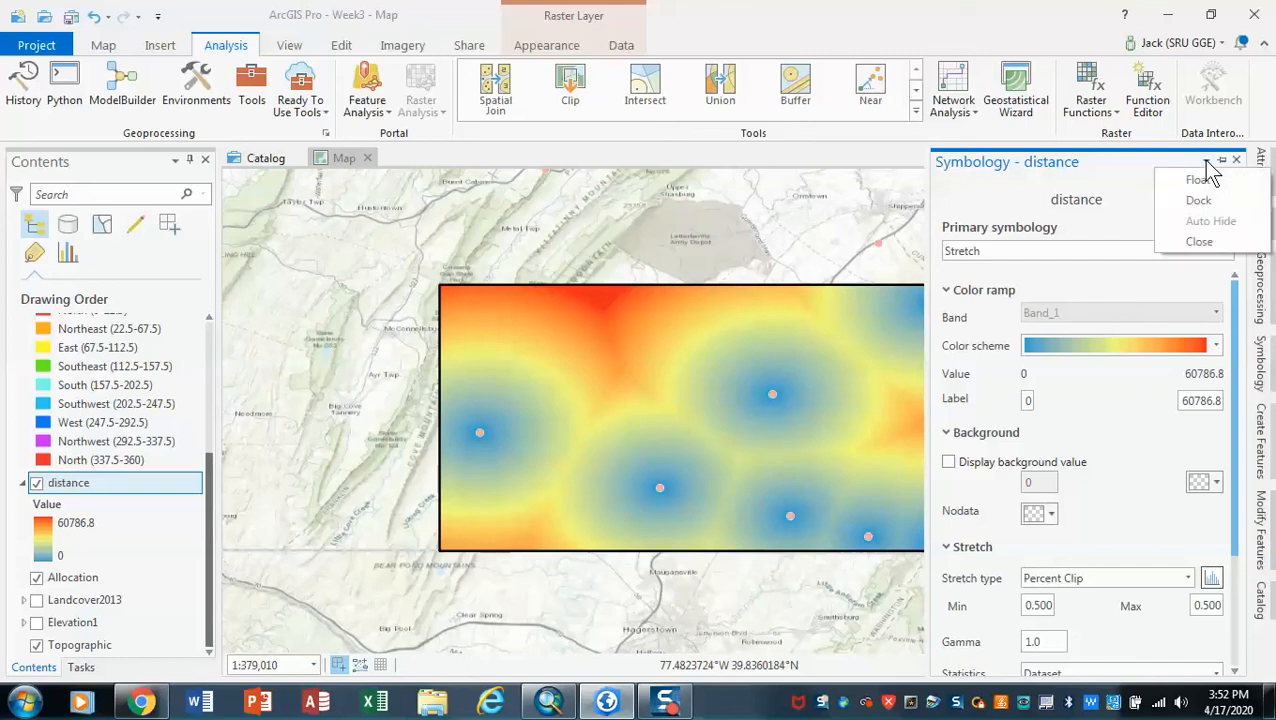
pyautogui.click(1230, 172)
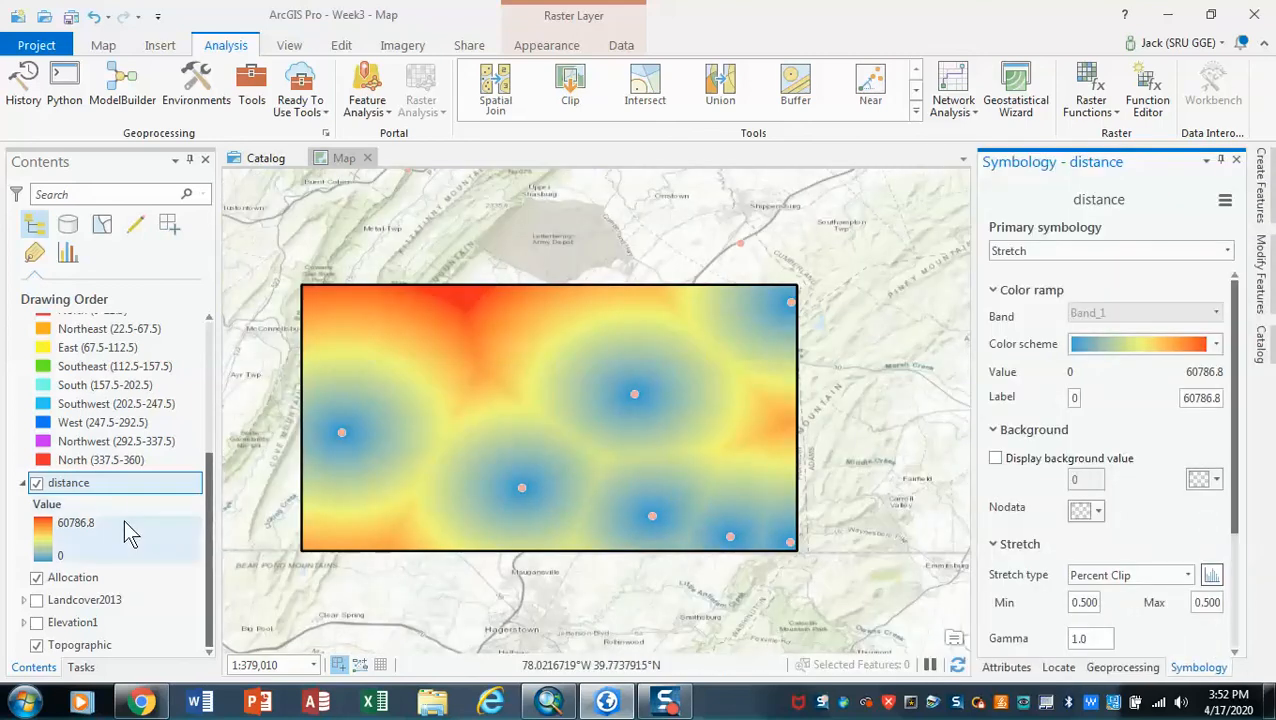
# Turn off the distance layer and open the symbology settings of the direction layer.
pyautogui.click(37, 483)
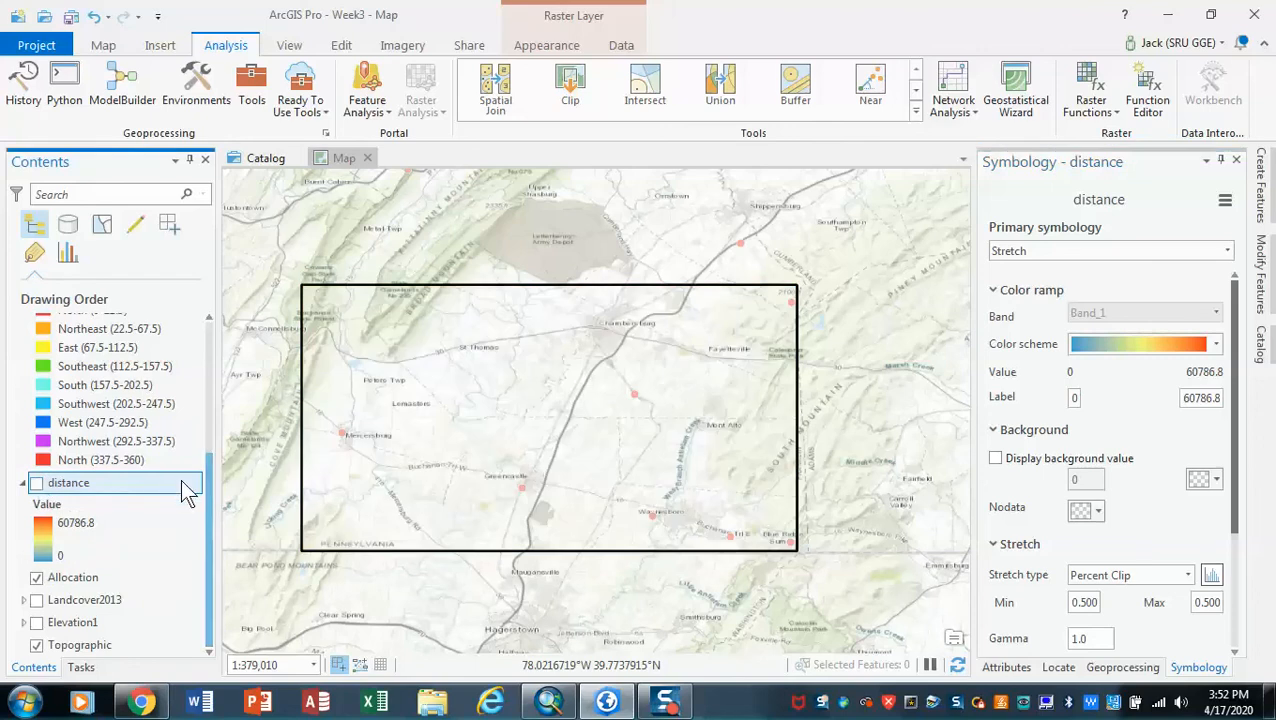
pyautogui.moveTo(210, 484); pyautogui.dragTo(210, 406)
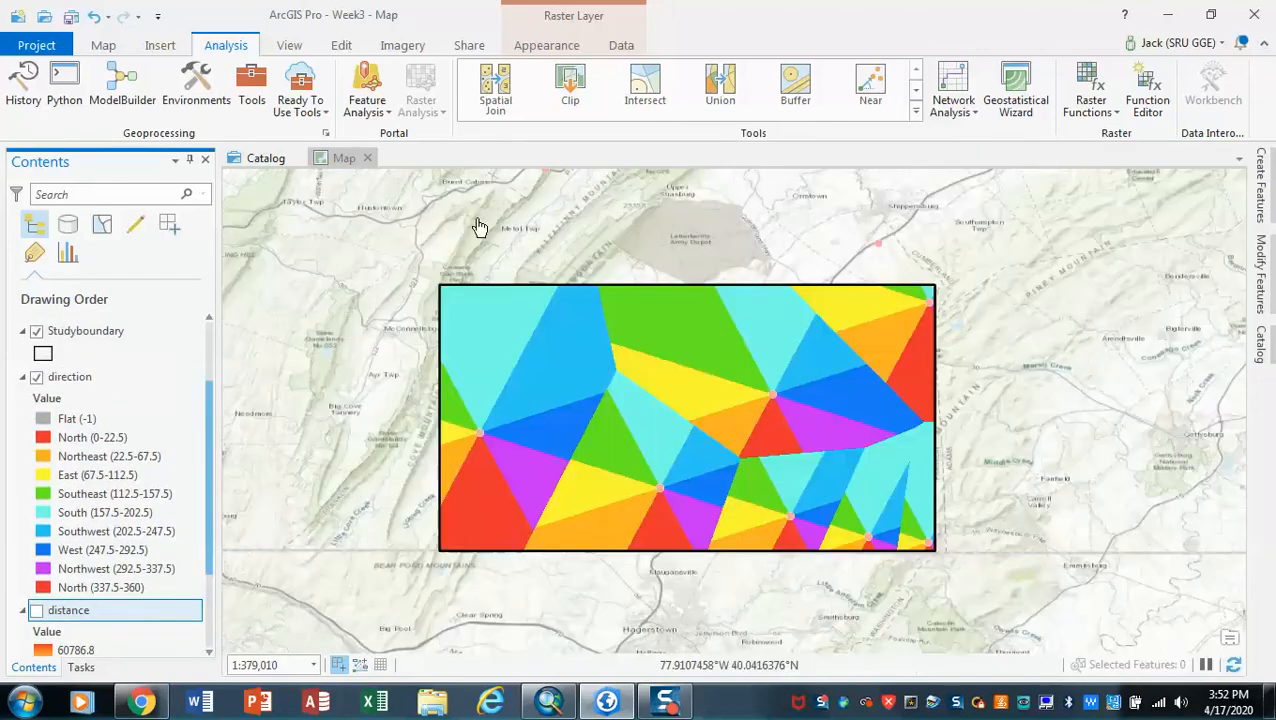
pyautogui.click(74, 382)
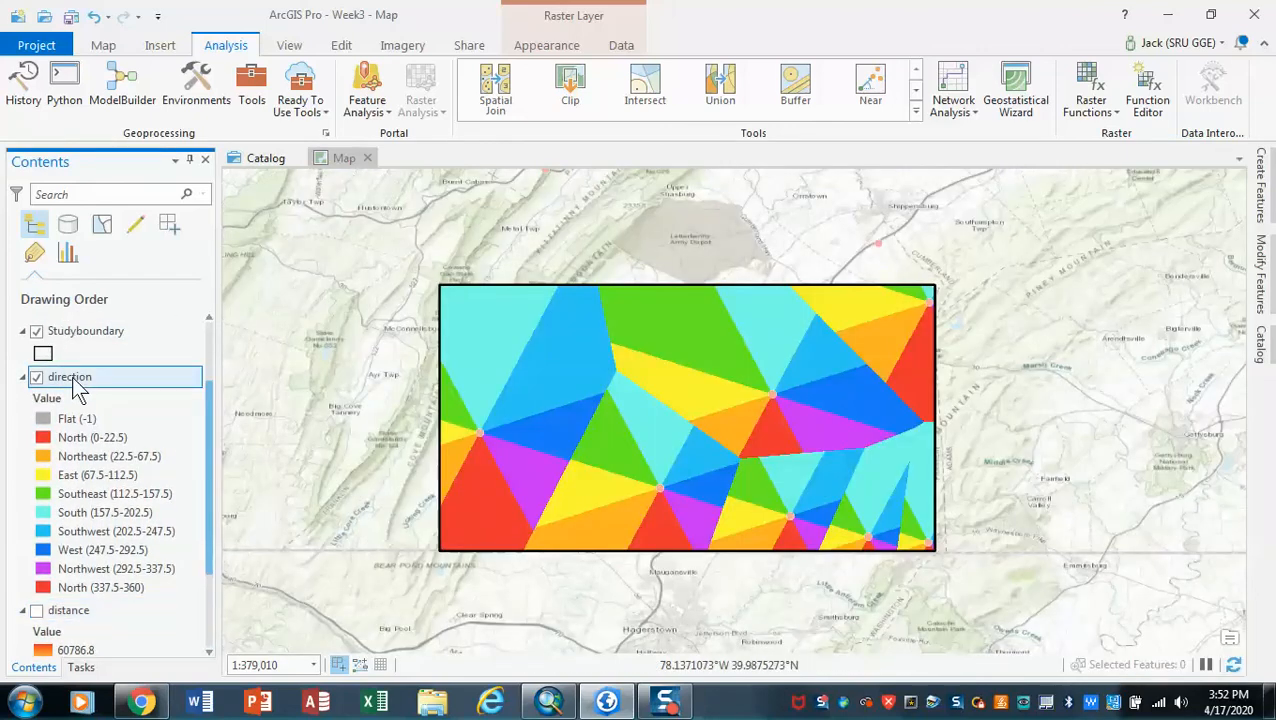
pyautogui.rightClick(78, 388)
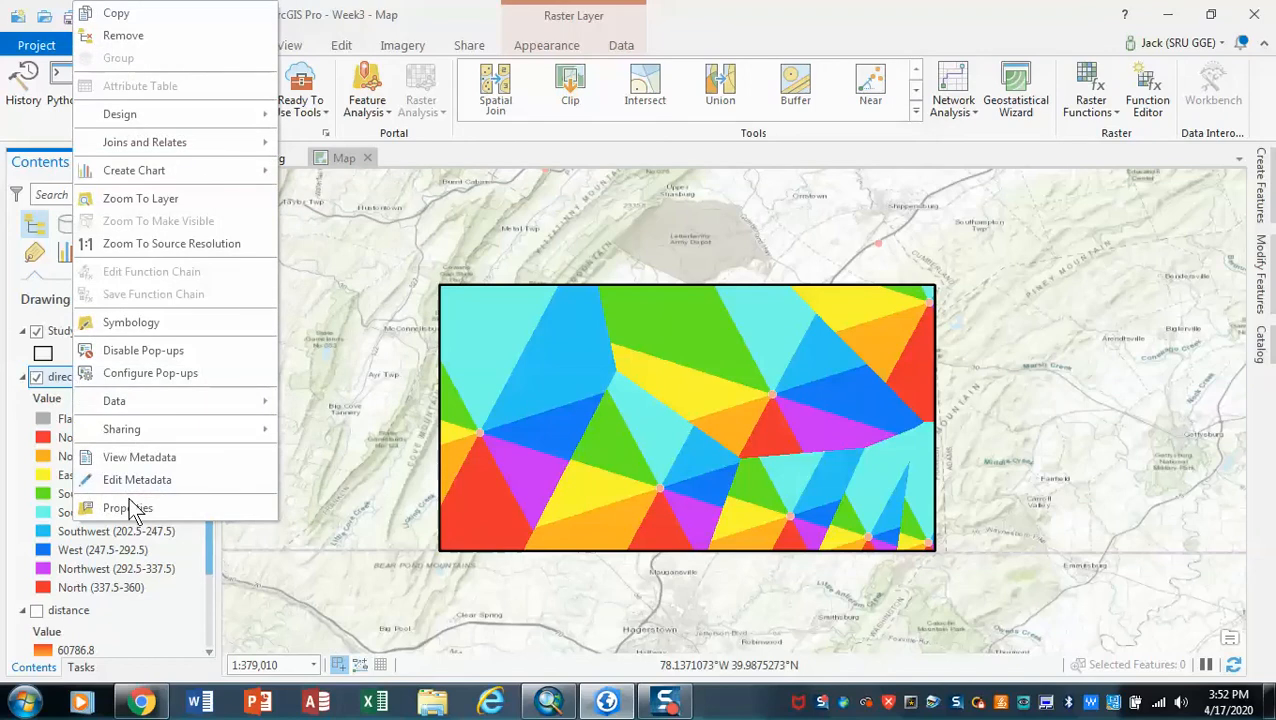
pyautogui.click(131, 322)
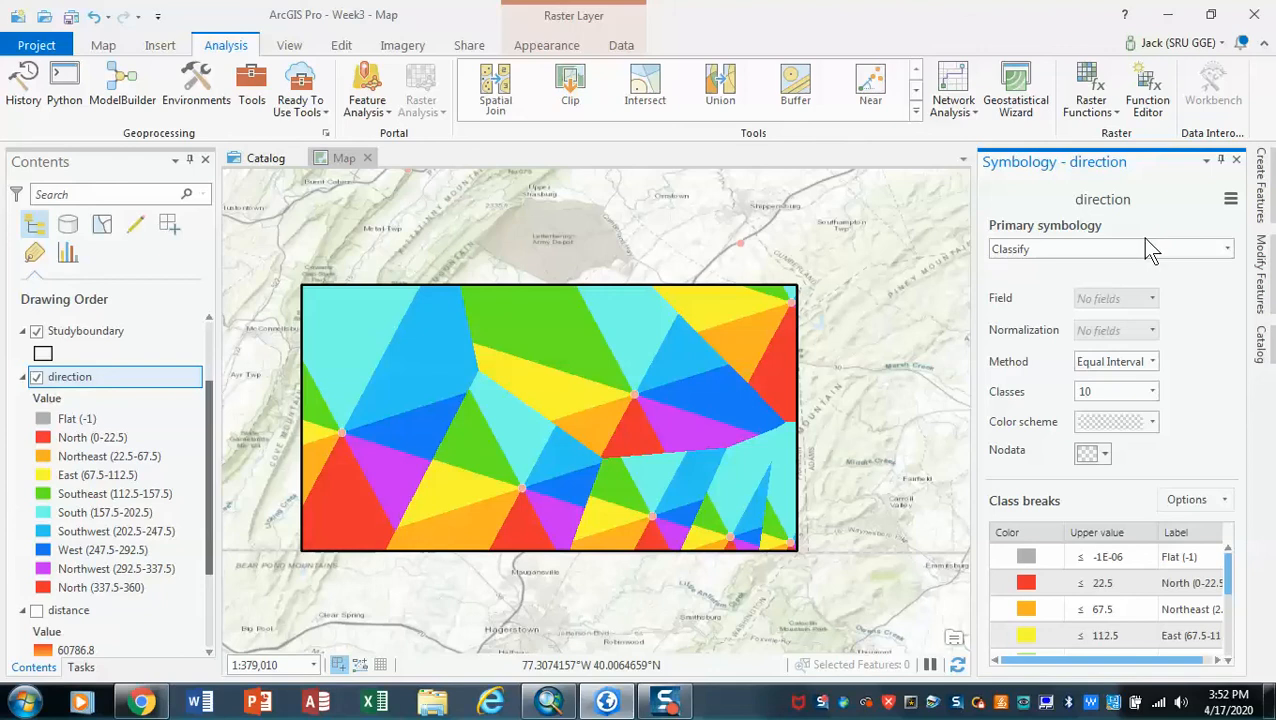
# Display the direction raster with Stretch symbology, and switch it to Classify with the Equal Interval method.
pyautogui.click(1227, 252)
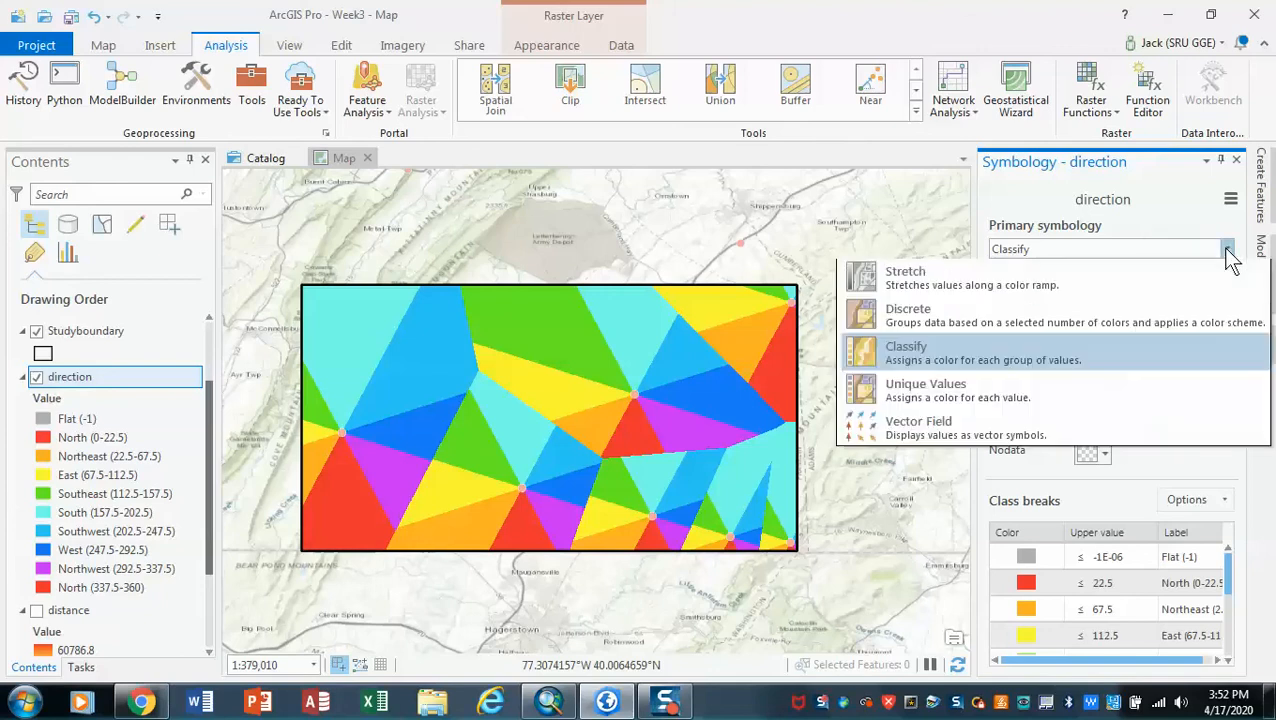
pyautogui.click(1075, 313)
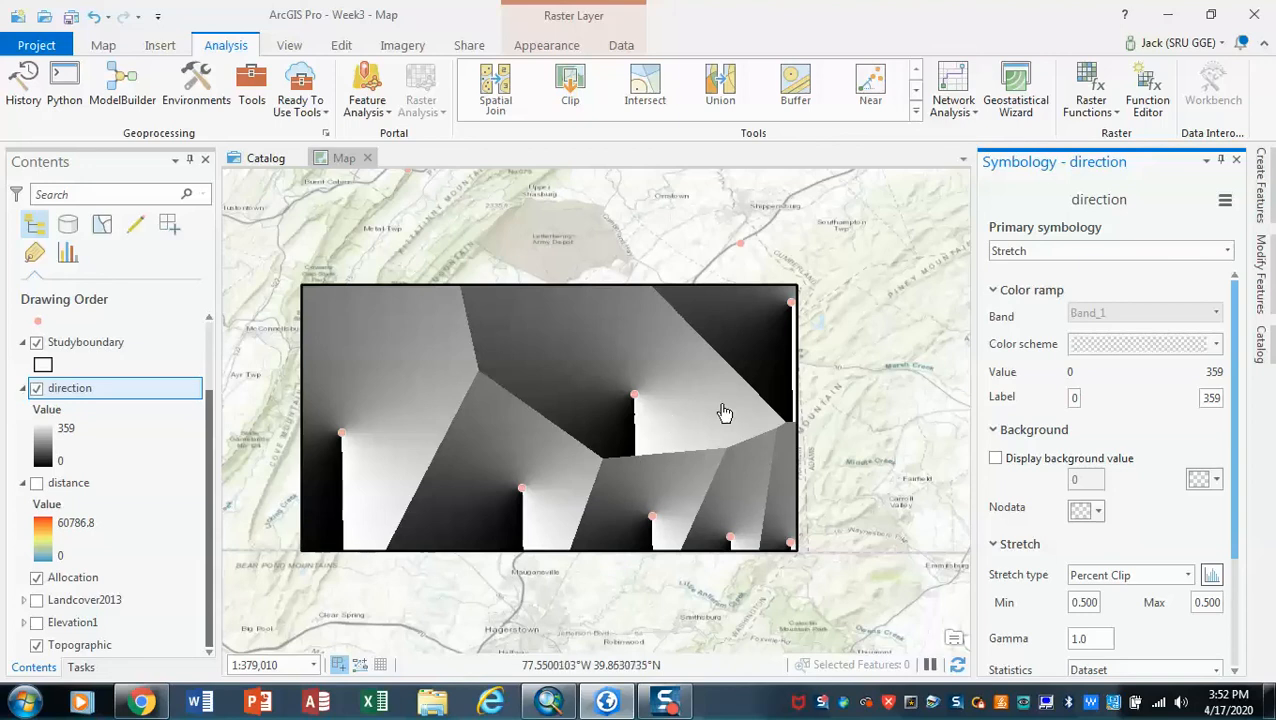
pyautogui.click(1227, 251)
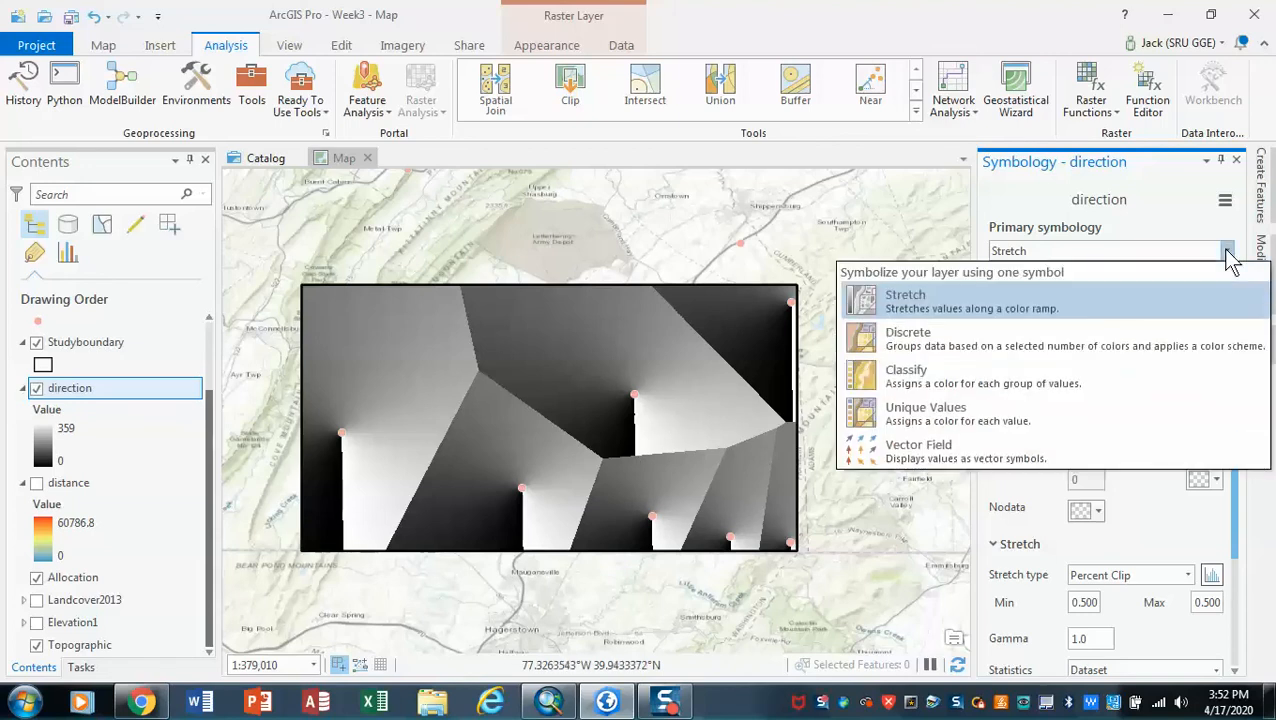
pyautogui.click(1003, 366)
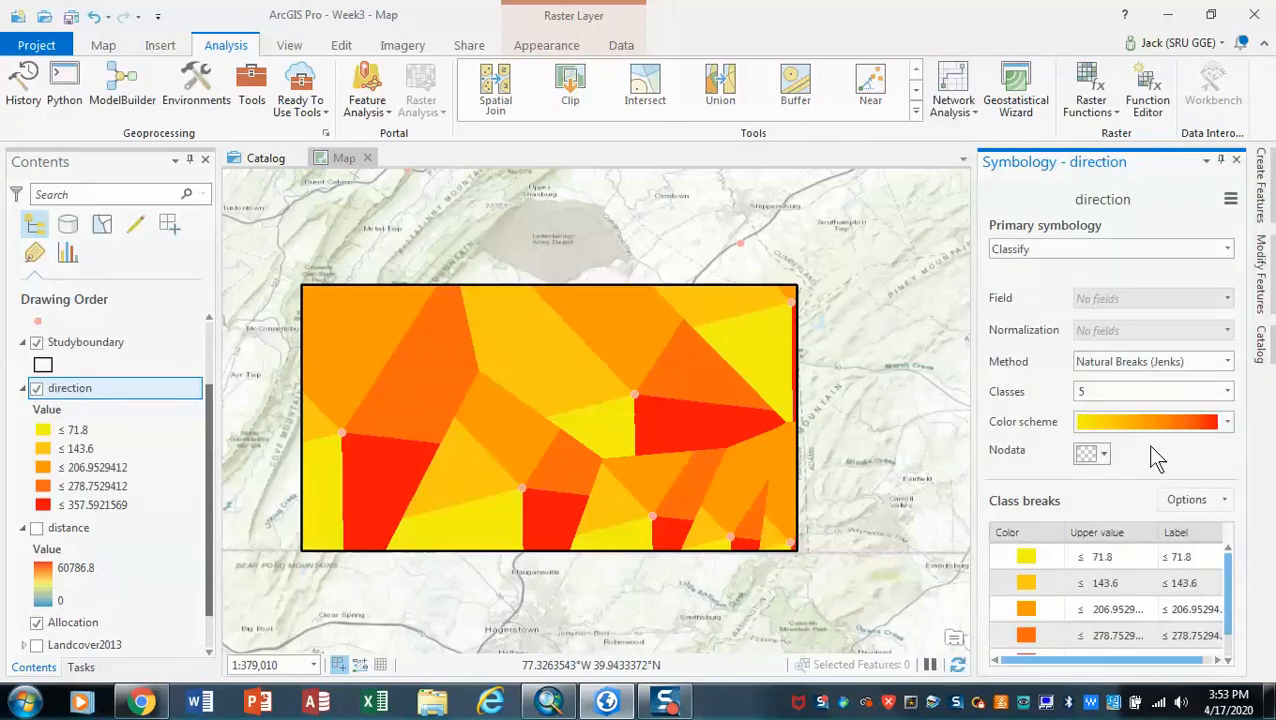
pyautogui.click(1227, 363)
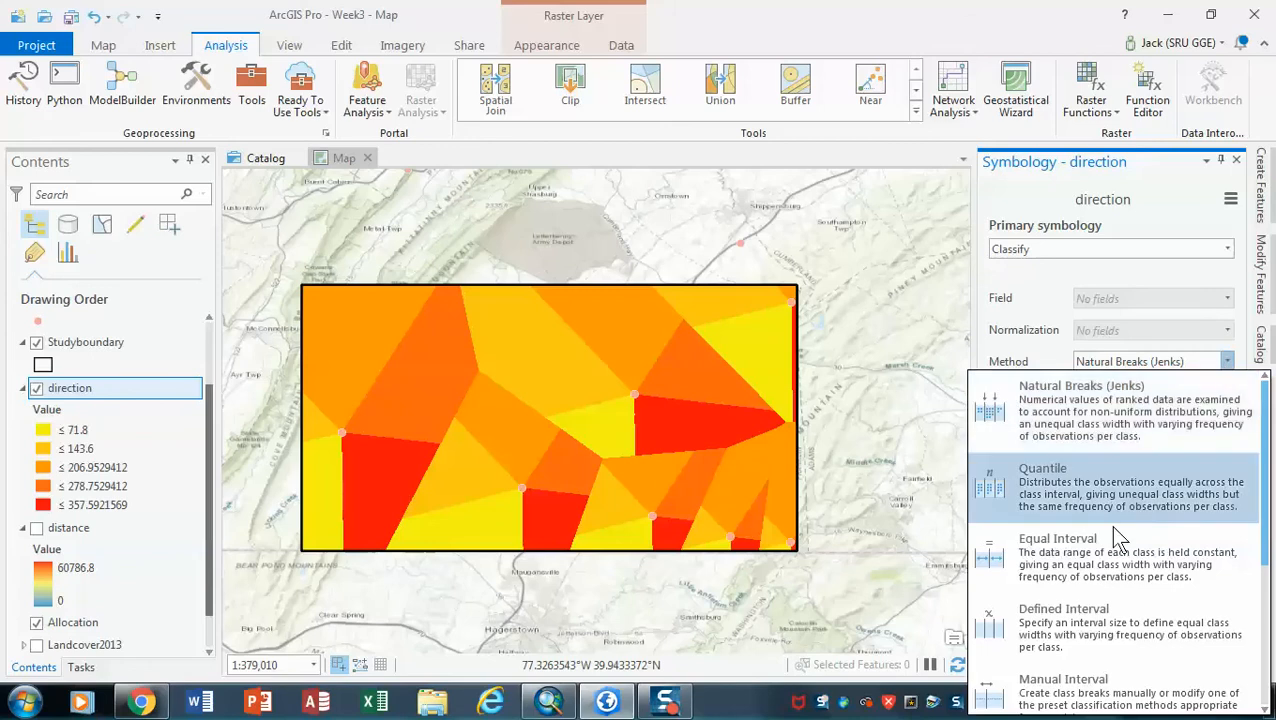
pyautogui.click(1099, 549)
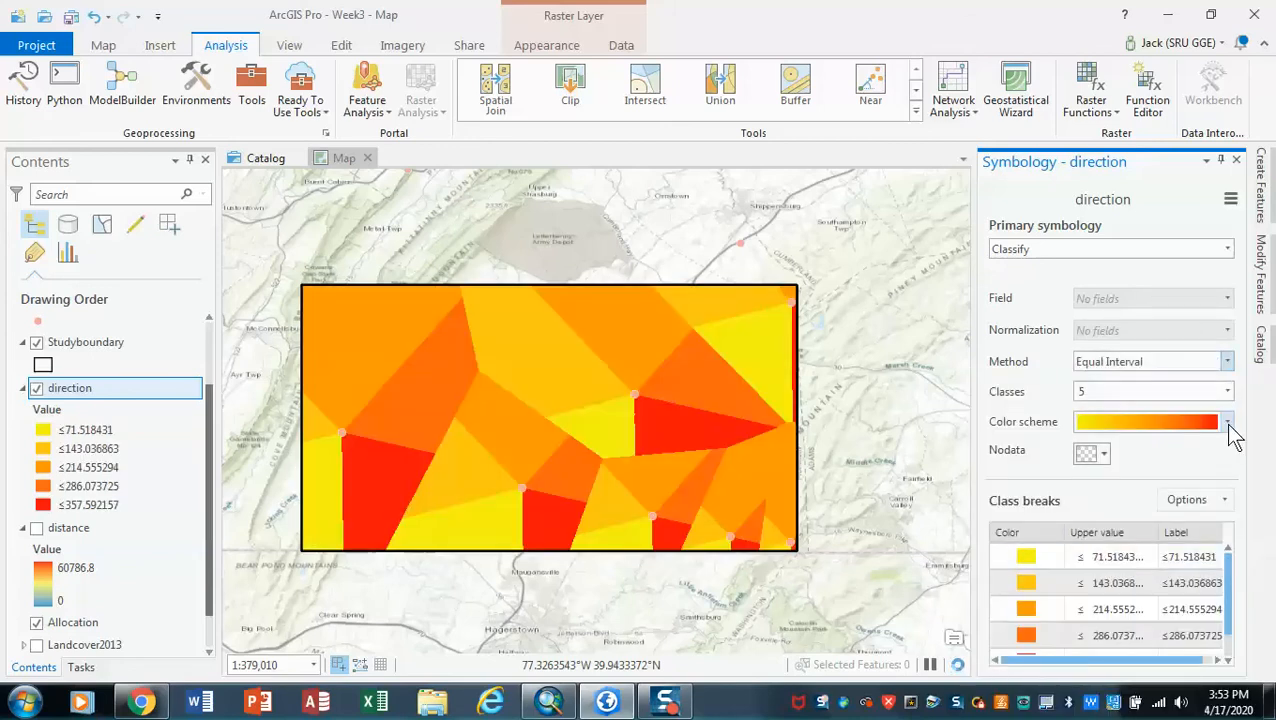
# Apply a multicolored categorical color scheme to the direction classes and auto-hide the symbology settings.
pyautogui.click(1228, 423)
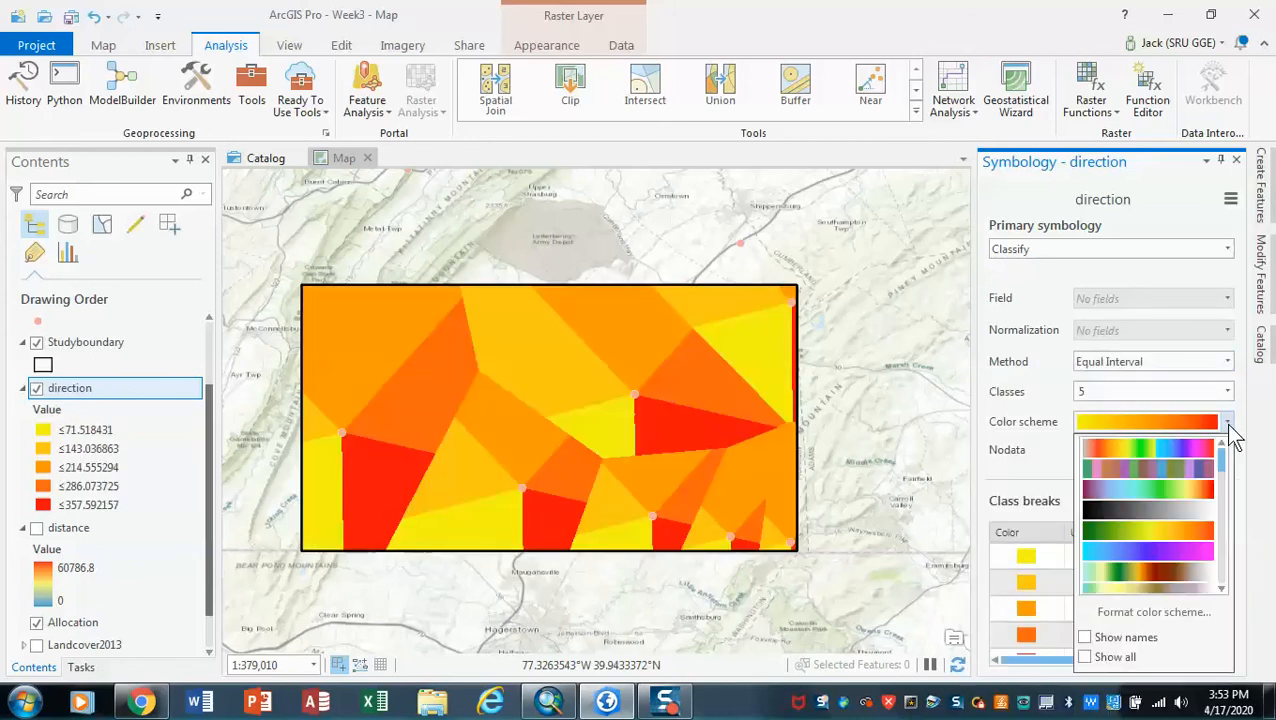
pyautogui.click(1188, 468)
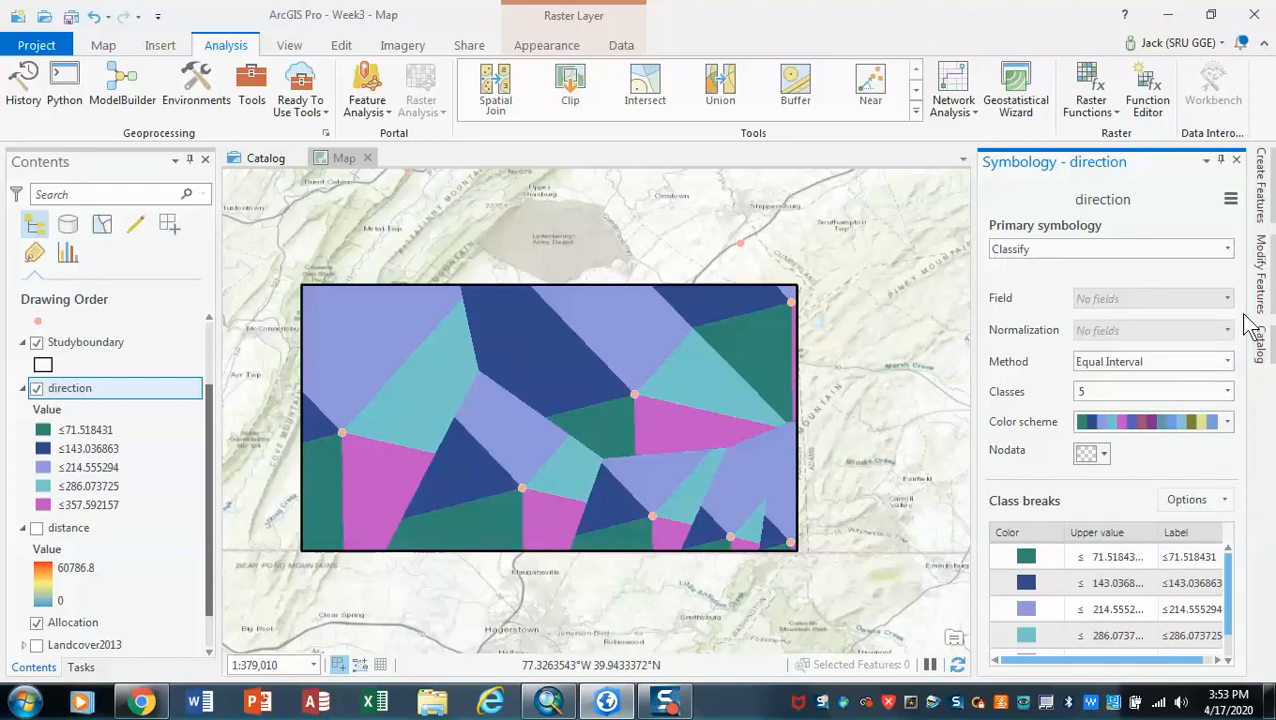
pyautogui.click(1221, 160)
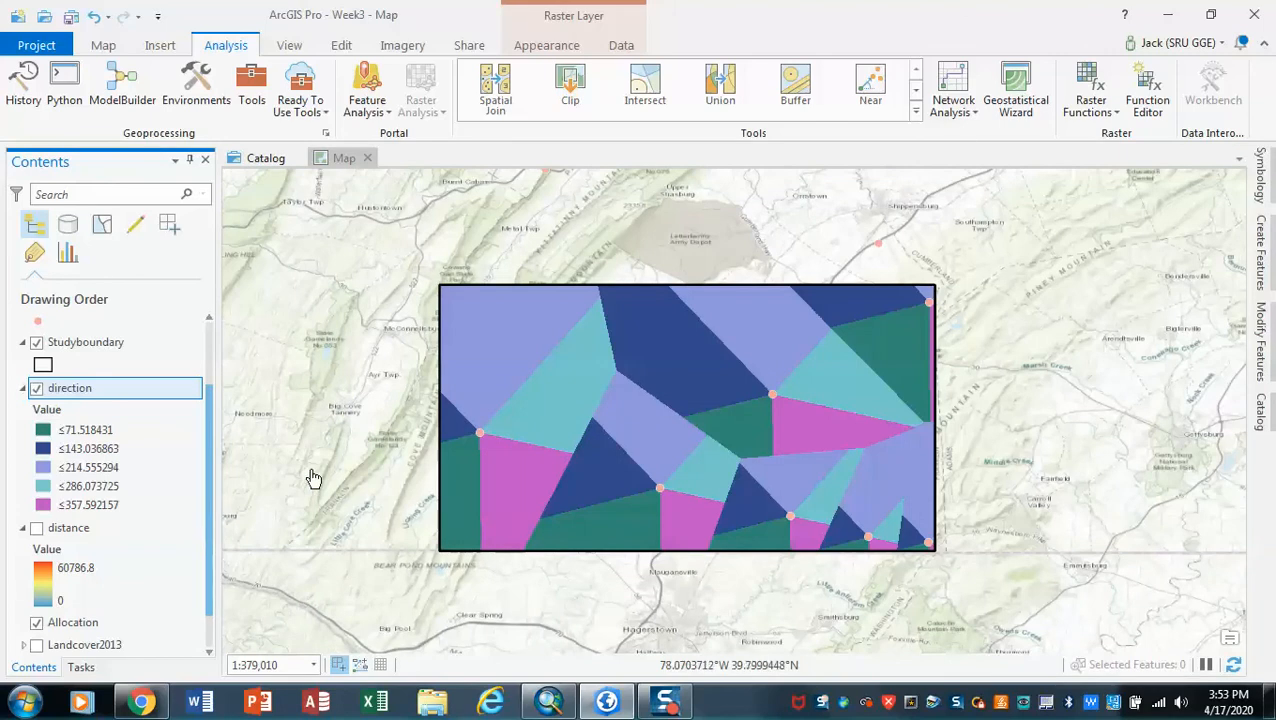
# Turn off the direction layer and collapse its legend in the layer list.
pyautogui.click(37, 389)
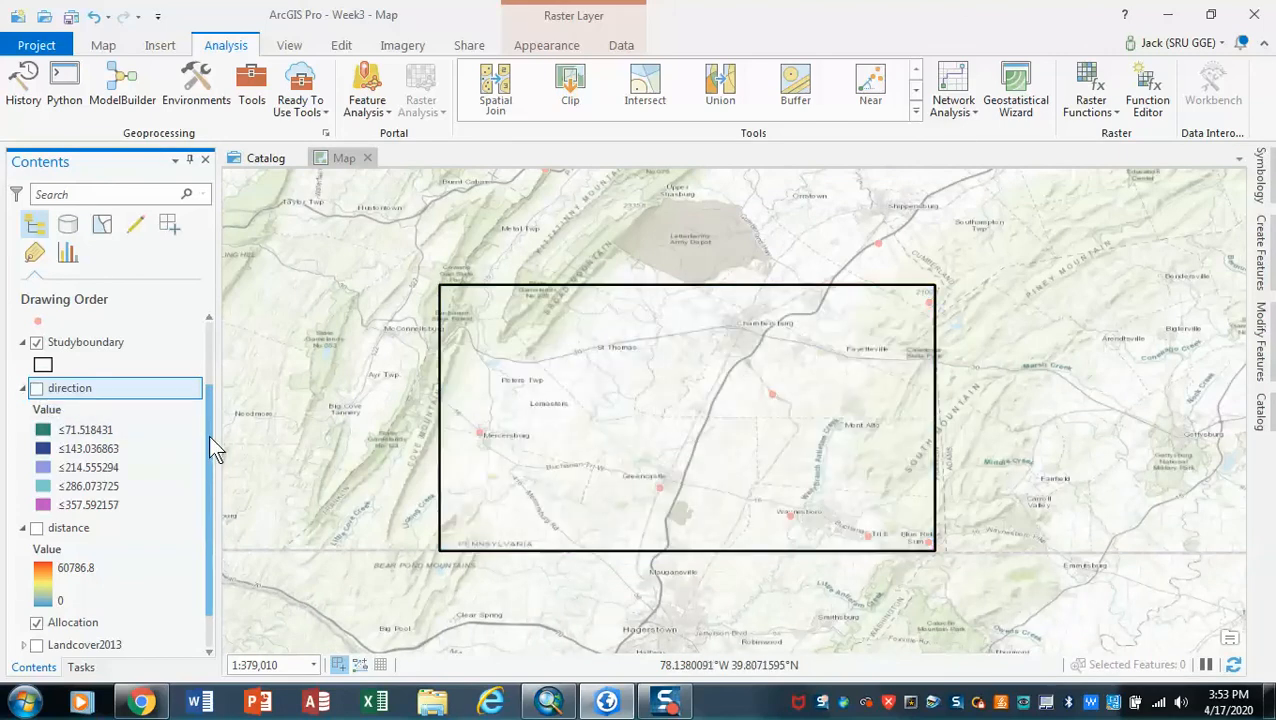
pyautogui.moveTo(208, 435); pyautogui.dragTo(205, 472)
pyautogui.click(23, 343)
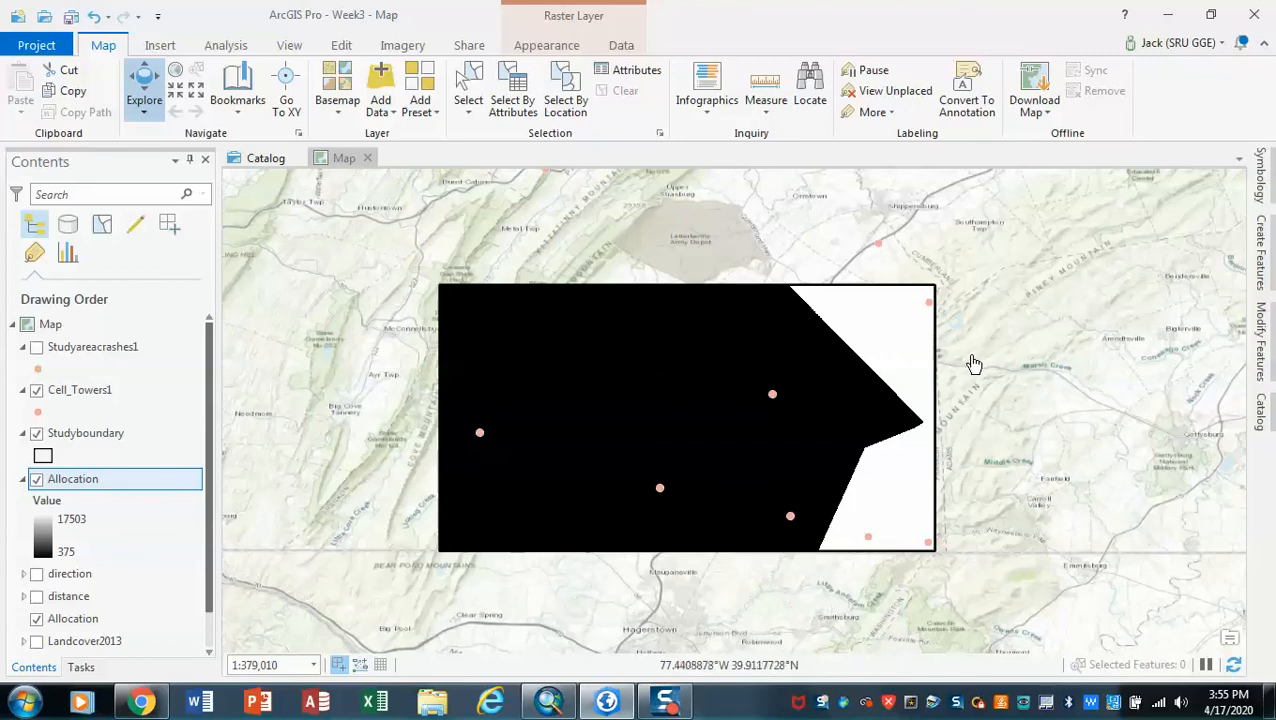
# Symbolize the Allocation raster above the direction layer with Unique Values.
pyautogui.click(1270, 188)
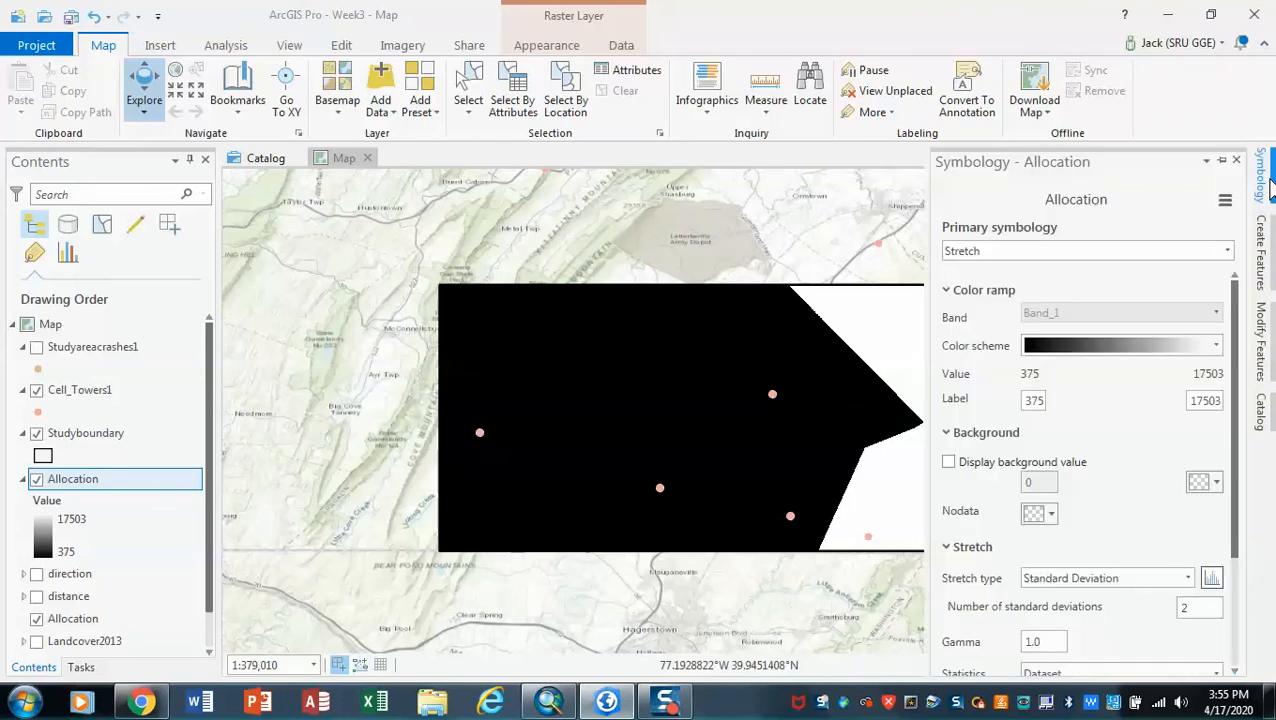
pyautogui.click(1227, 251)
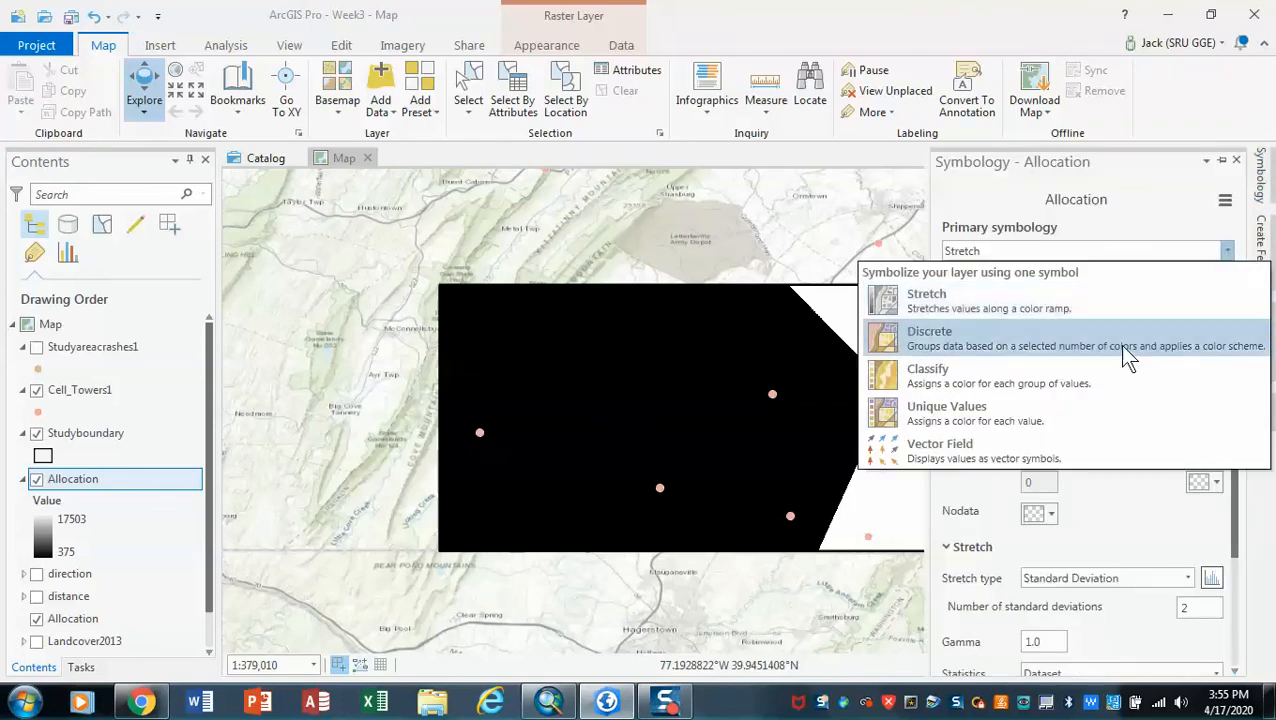
pyautogui.click(985, 413)
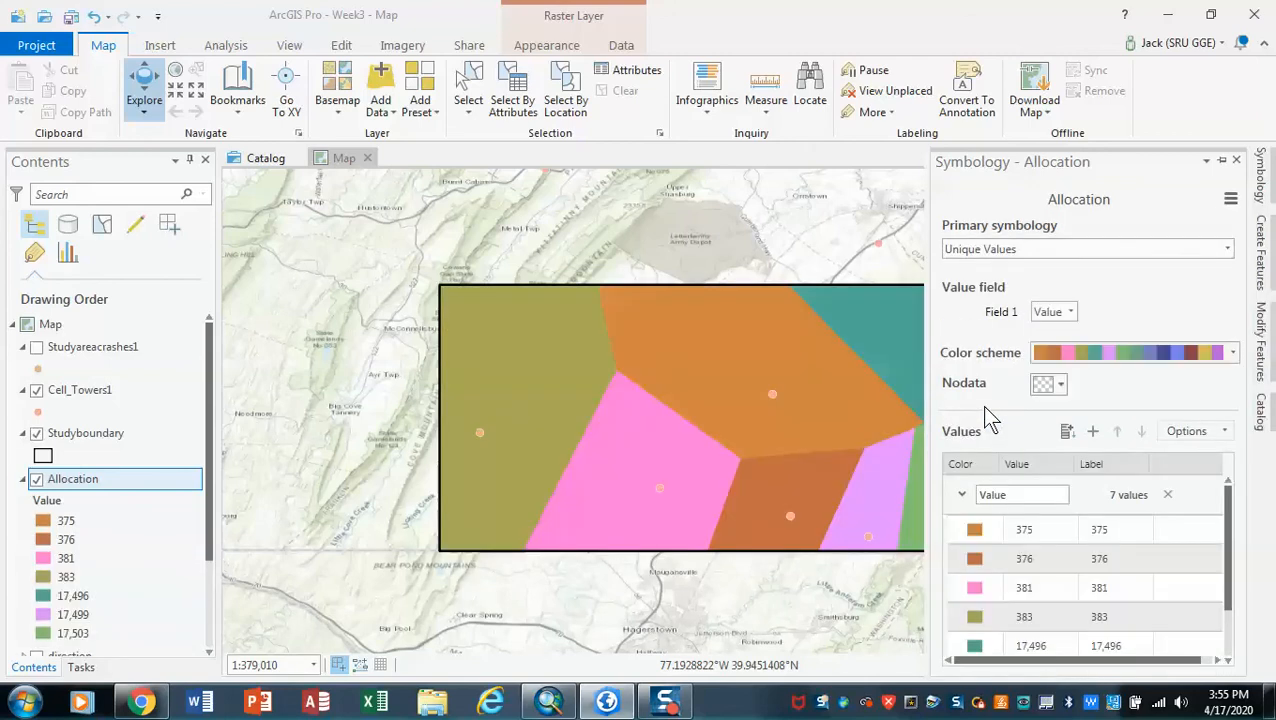